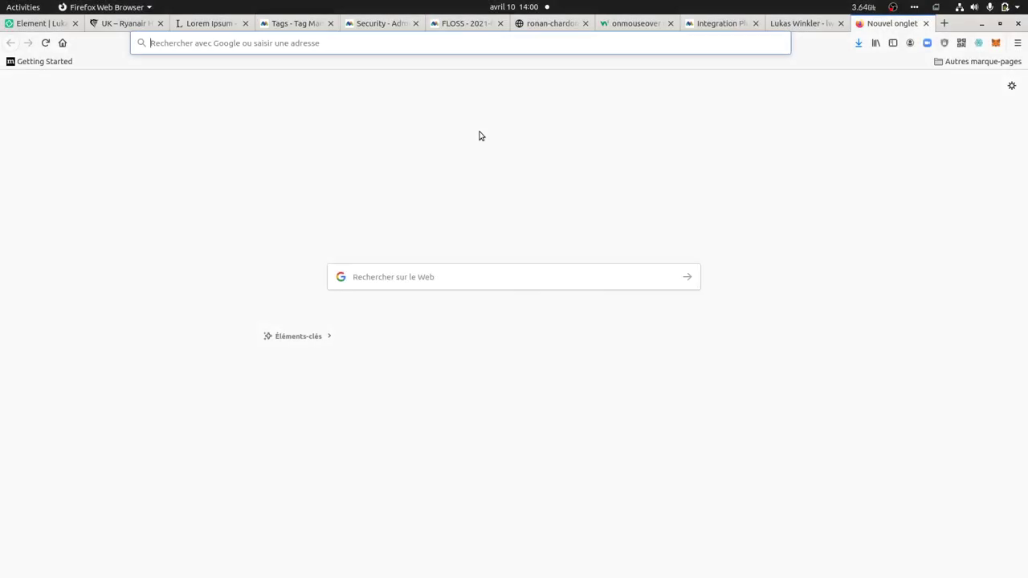
# - Close the developer tools on the Ryanair help page and highlight the phone number for new bookings and general queries
pyautogui.click(795, 24)
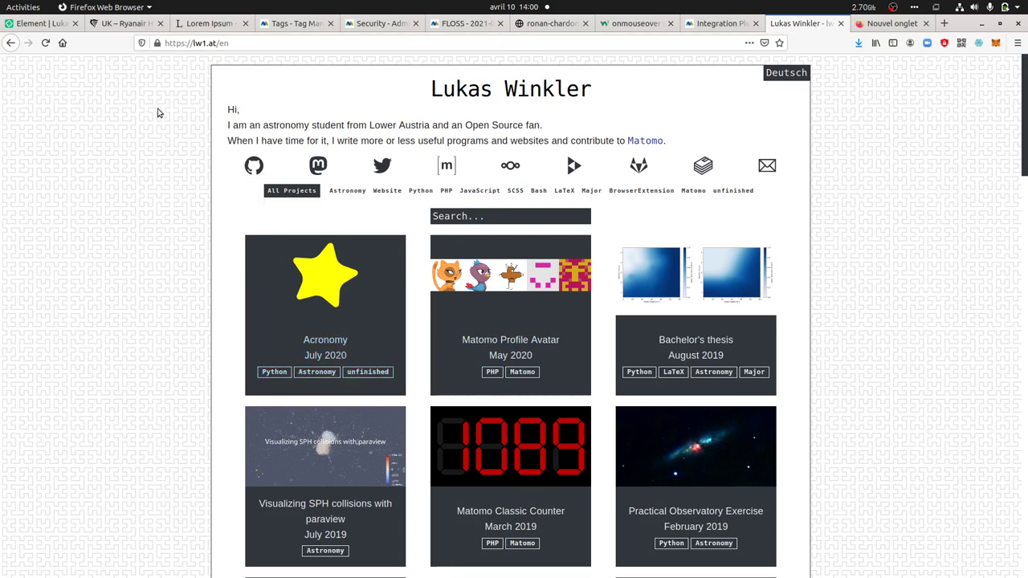
pyautogui.click(126, 23)
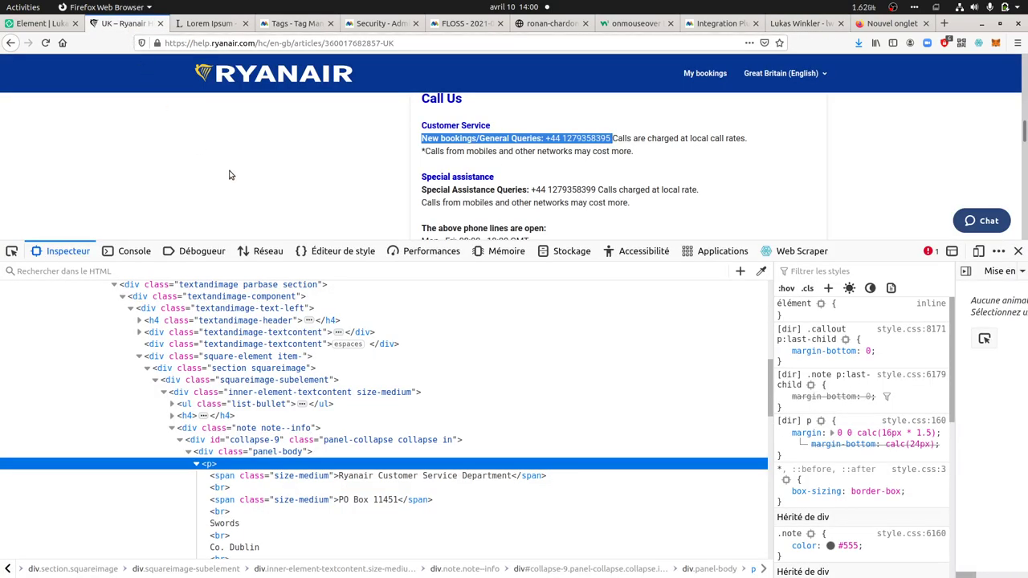
pyautogui.click(1018, 253)
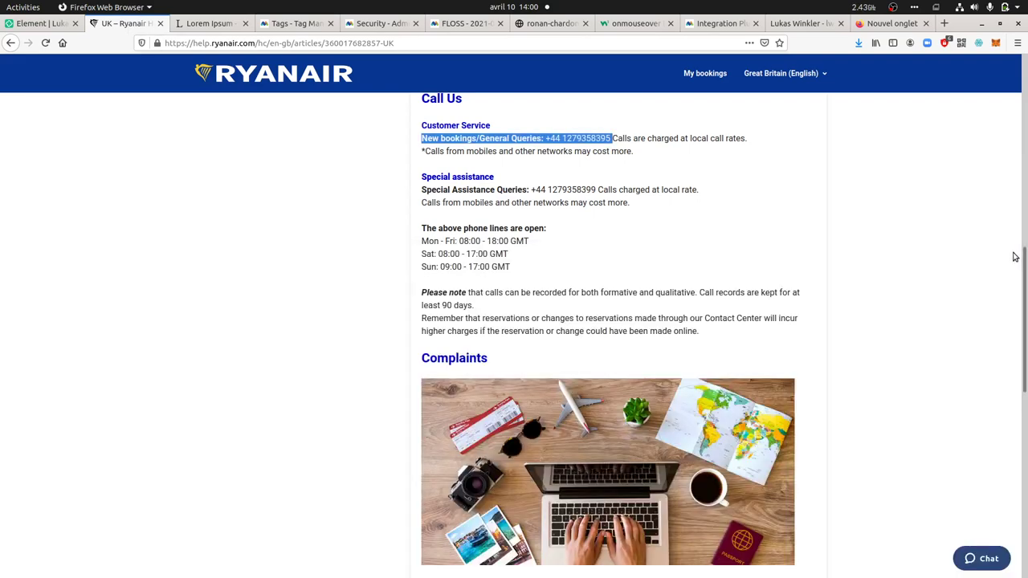
pyautogui.scroll(2, 756, 283)
pyautogui.click(756, 284)
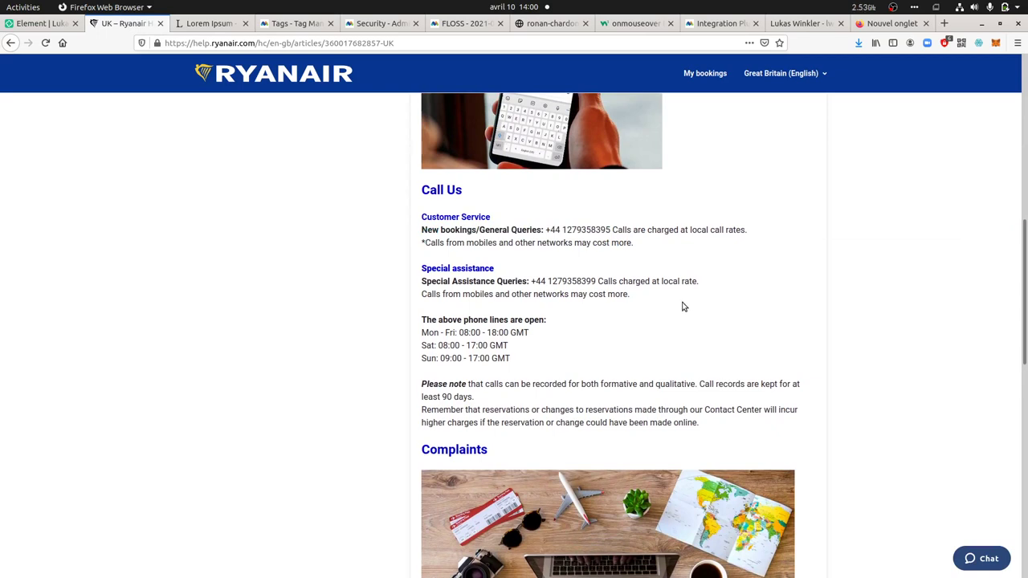
pyautogui.moveTo(548, 230); pyautogui.dragTo(610, 231)
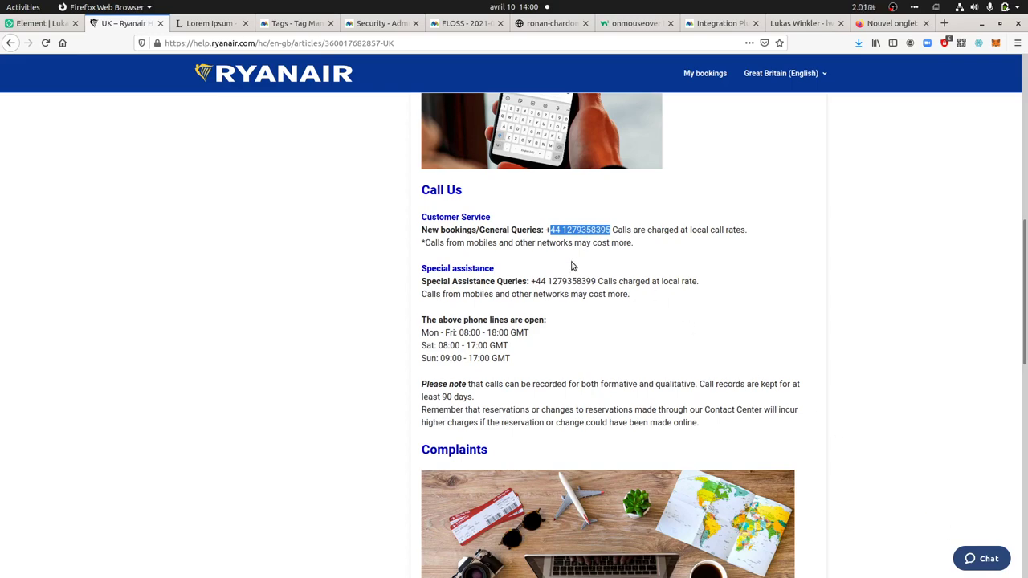
# - Highlight the postal address for complaints on the Ryanair page and compare it with the copy on the demo client page
pyautogui.scroll(-4, 561, 290)
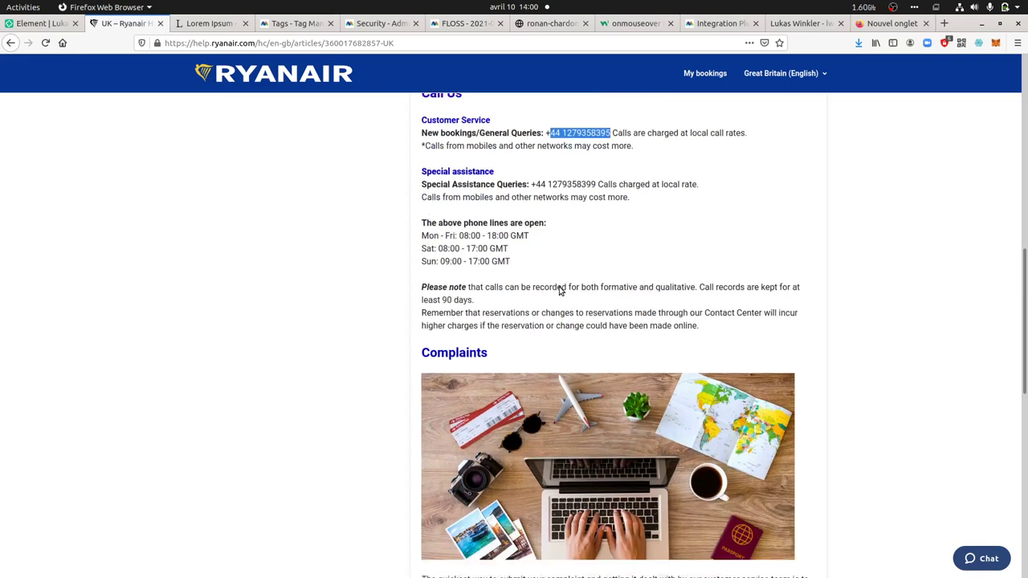
pyautogui.scroll(-10, 560, 290)
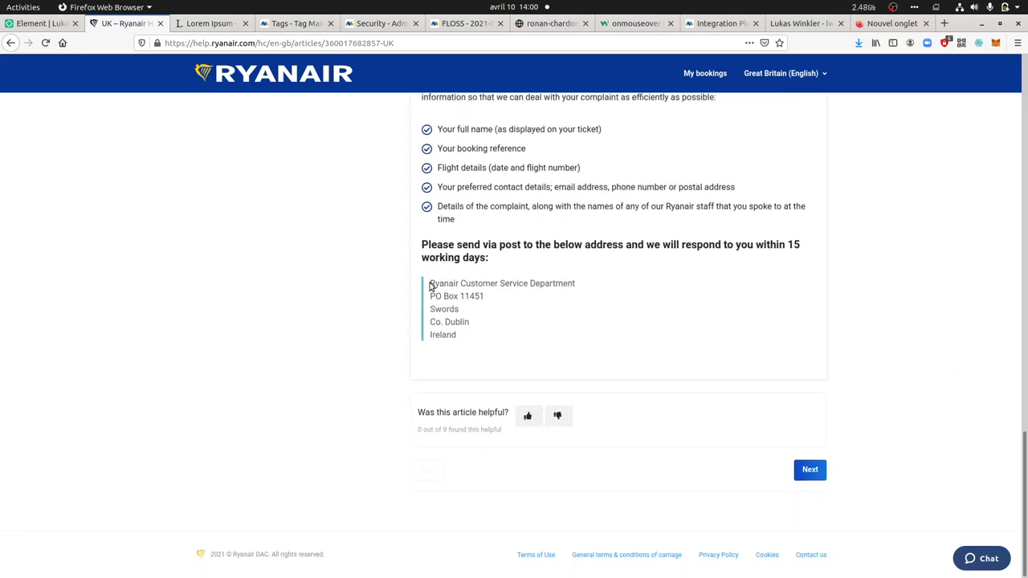
pyautogui.moveTo(430, 286); pyautogui.dragTo(472, 345)
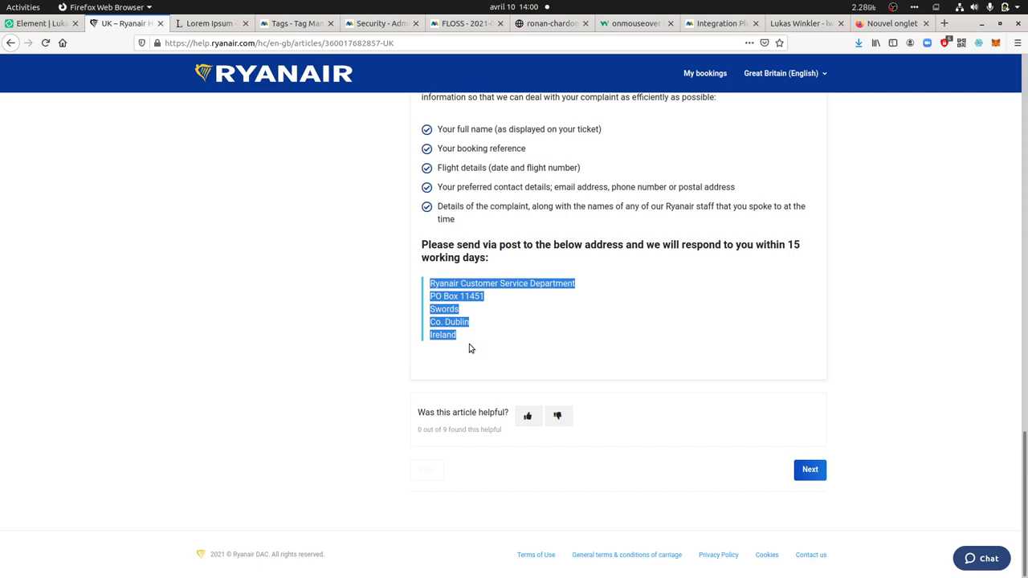
pyautogui.click(461, 344)
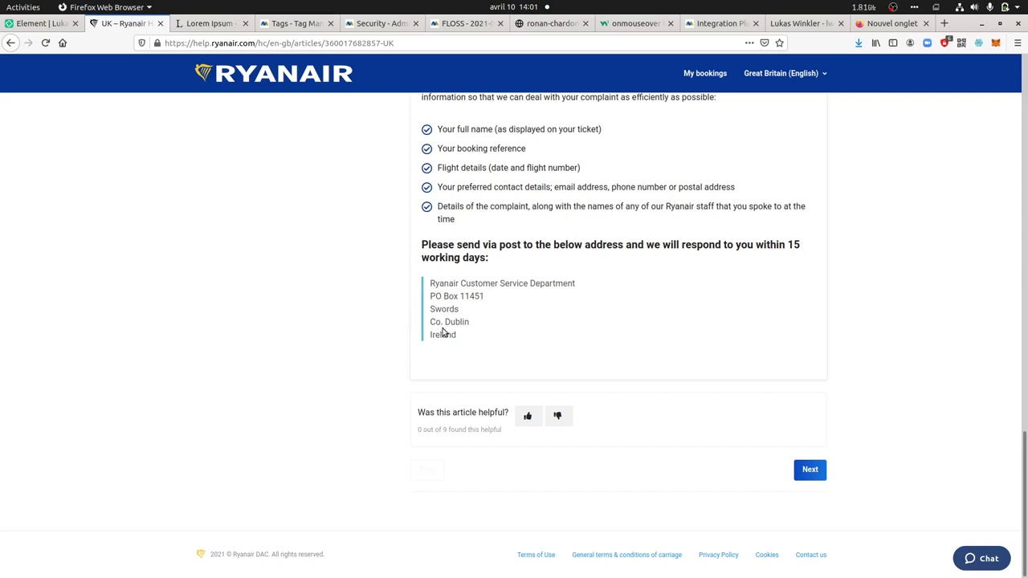
pyautogui.click(538, 25)
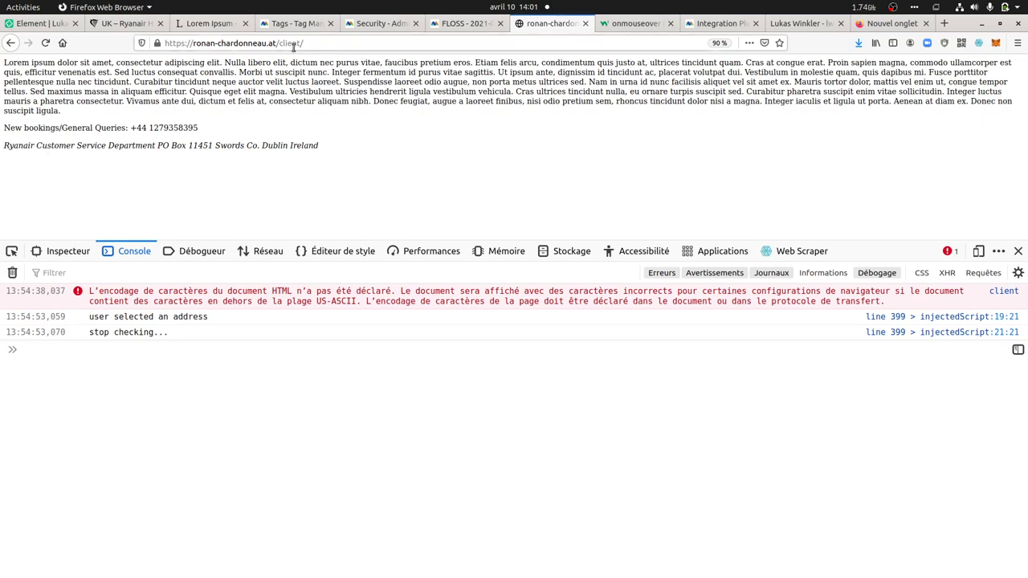
pyautogui.click(127, 24)
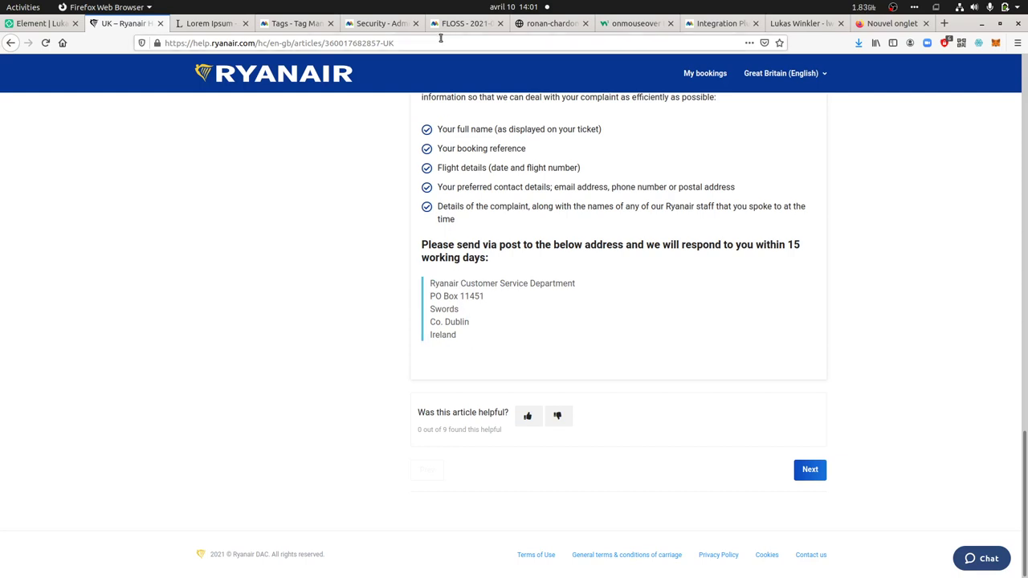
# - Start creating a new trigger in Matomo Tag Manager's Default Container and review the available trigger types
pyautogui.click(281, 24)
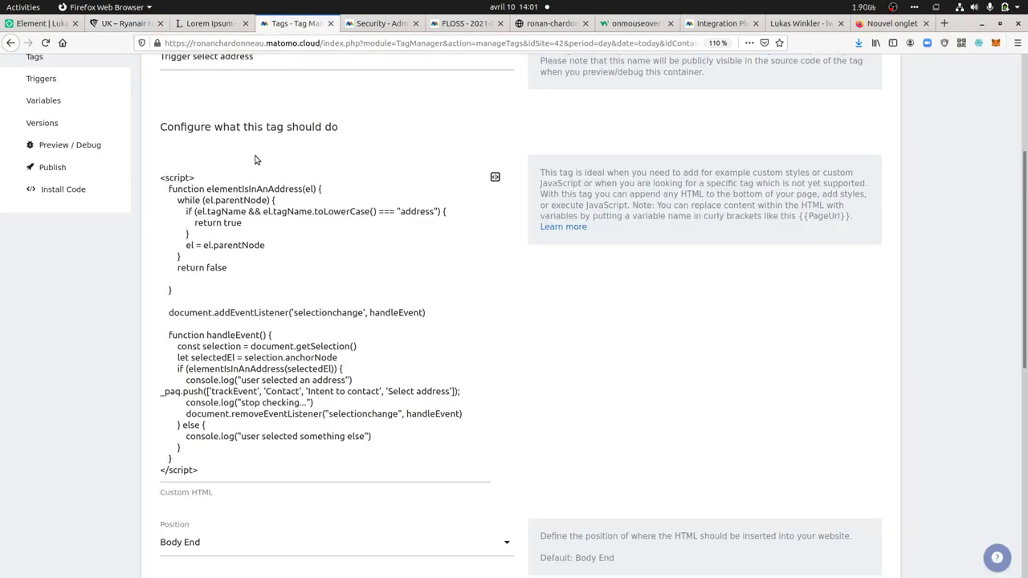
pyautogui.click(380, 30)
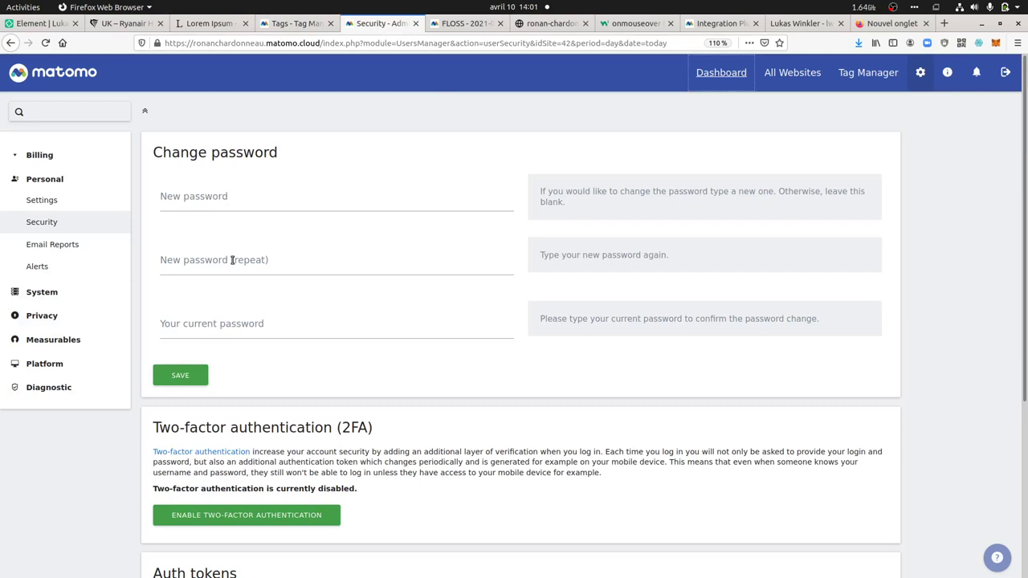
pyautogui.click(462, 31)
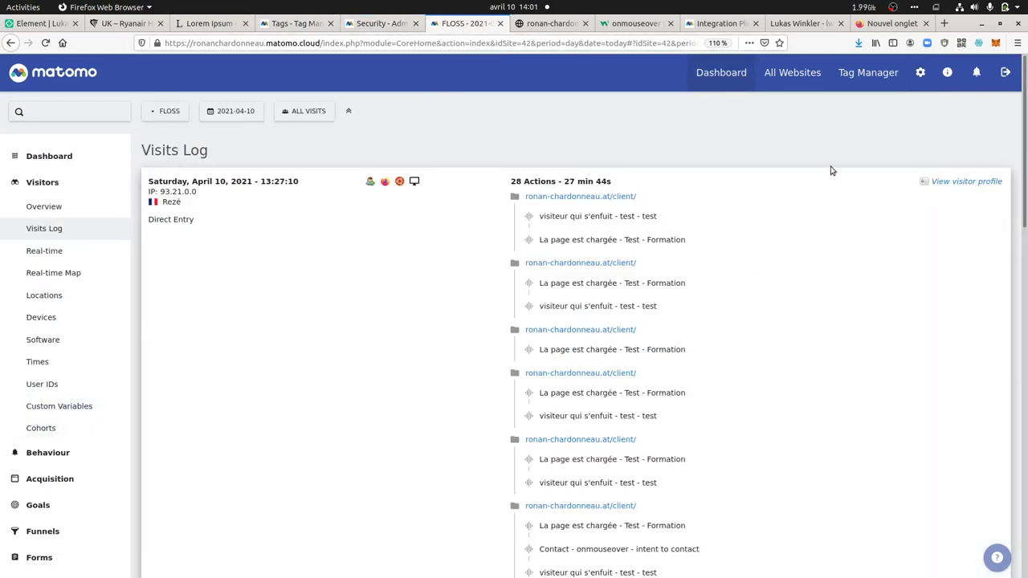
pyautogui.click(860, 88)
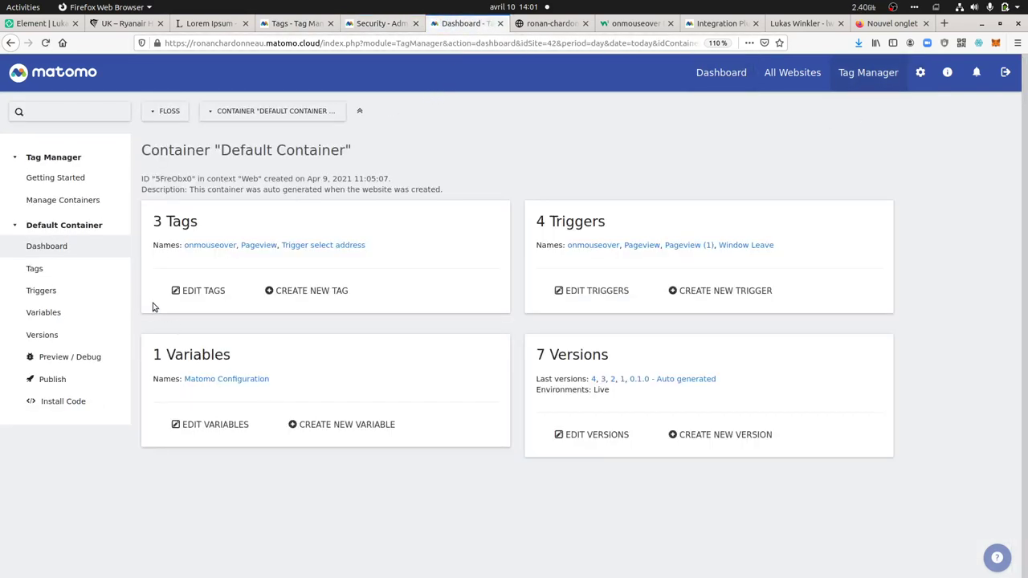
pyautogui.click(72, 297)
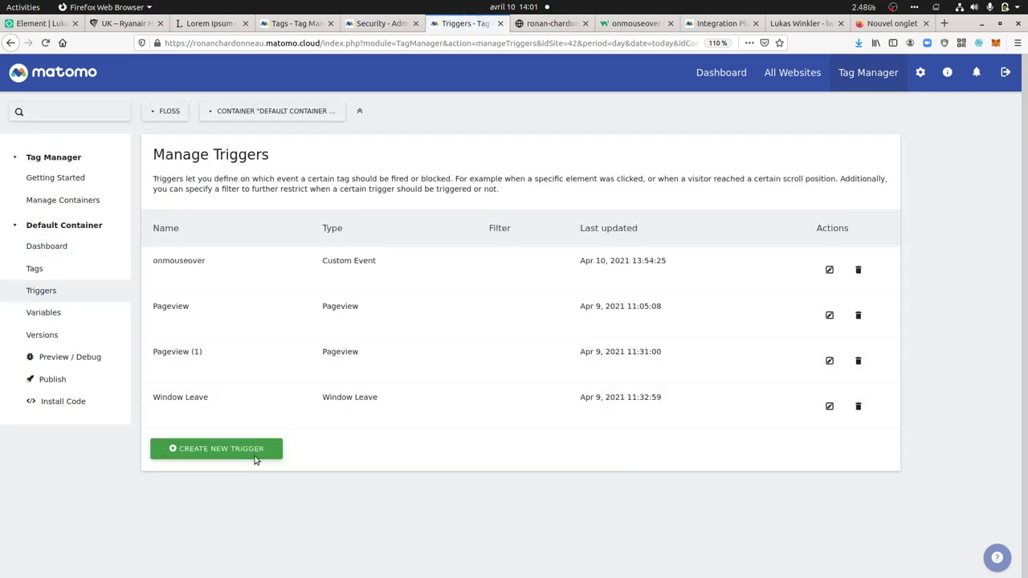
pyautogui.click(255, 452)
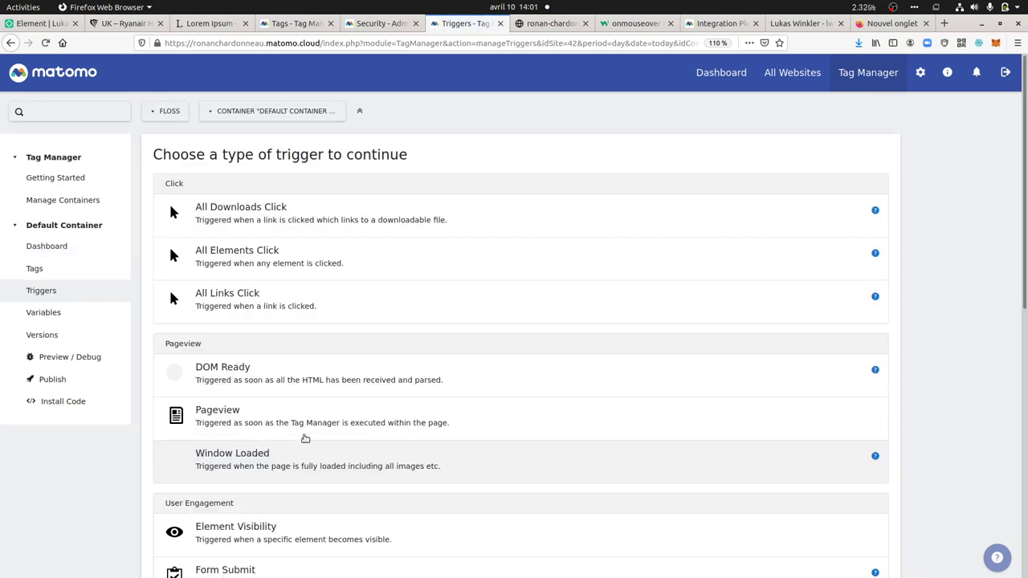
pyautogui.scroll(-4, 305, 426)
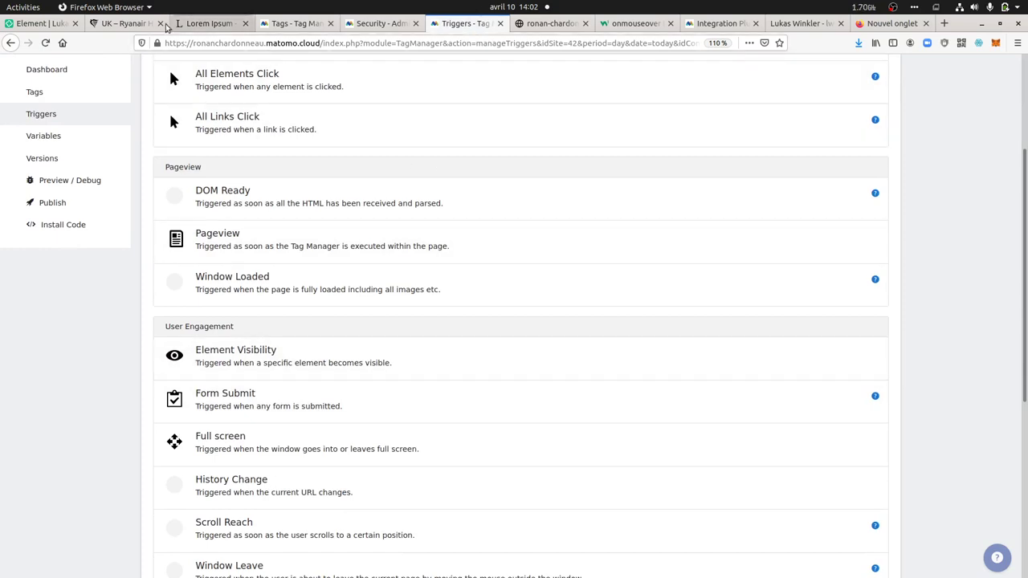
# - Return to the Ryanair help page and demonstrate a visitor selecting the whole customer service postal address
pyautogui.click(138, 26)
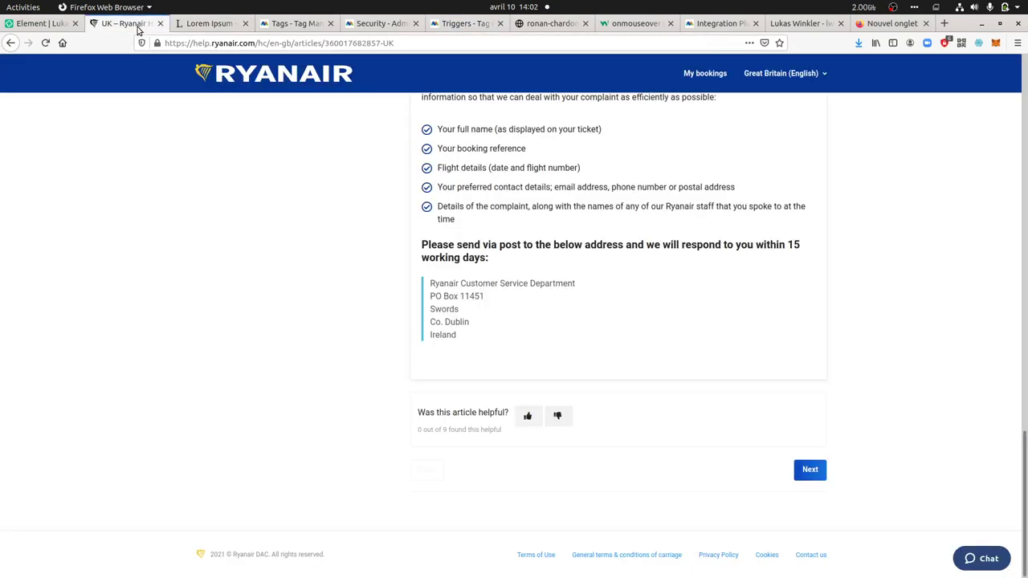
pyautogui.moveTo(484, 296); pyautogui.dragTo(444, 296)
pyautogui.click(447, 304)
pyautogui.moveTo(429, 282); pyautogui.dragTo(479, 362)
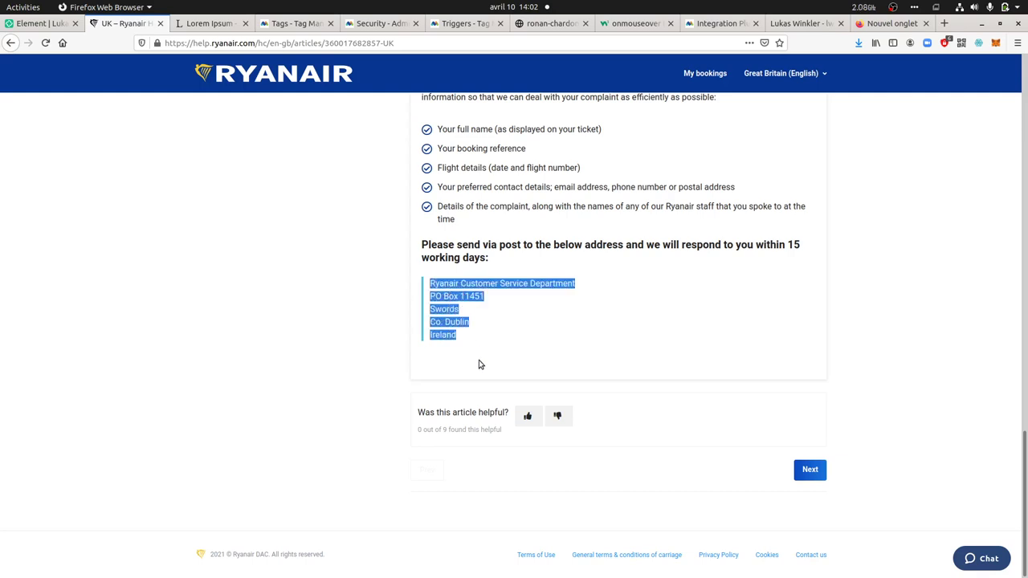
pyautogui.click(461, 272)
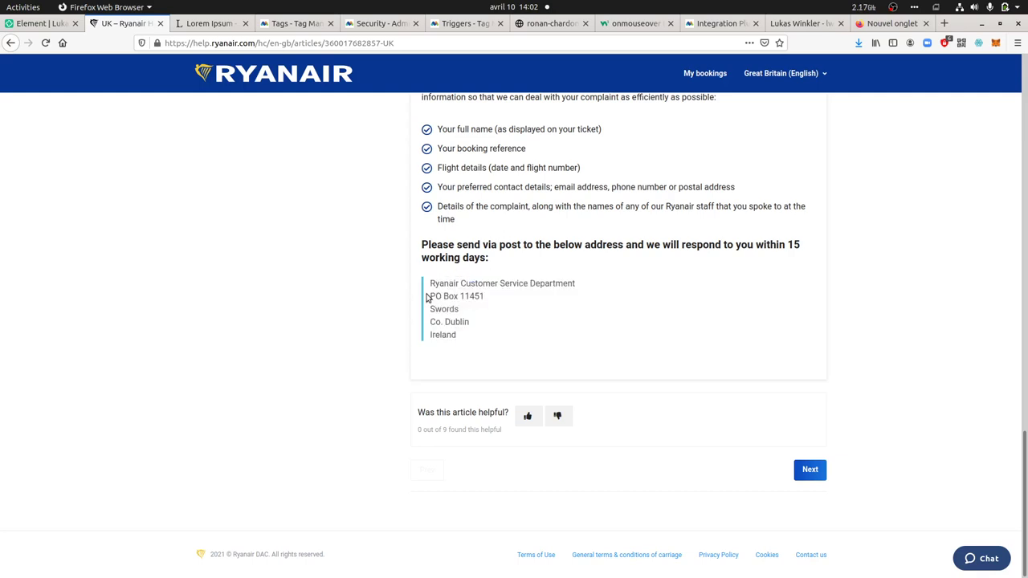
pyautogui.moveTo(430, 283); pyautogui.dragTo(463, 338)
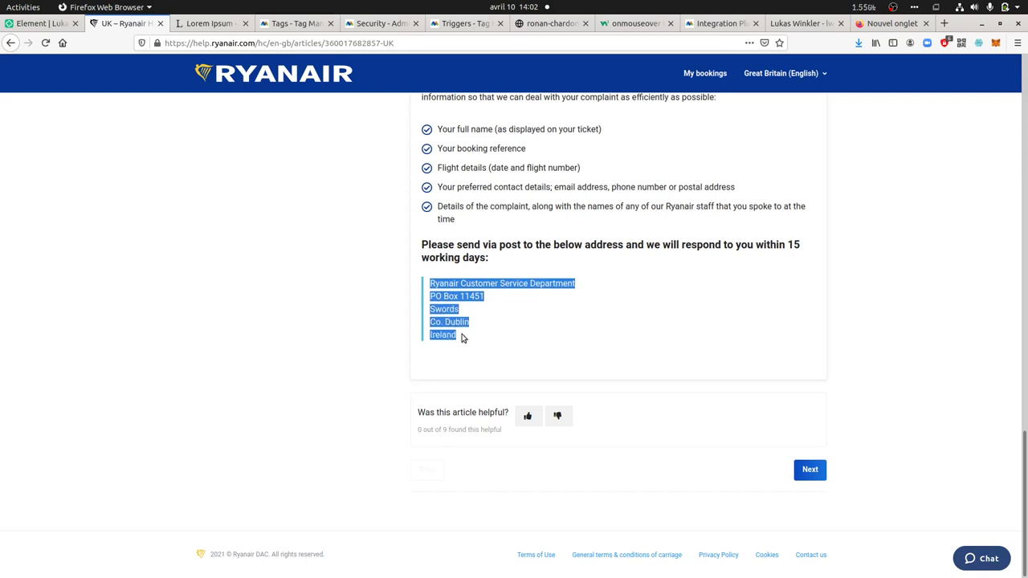
# - Review the custom HTML script and the execution triggers of the "Trigger select address" tag
pyautogui.click(297, 24)
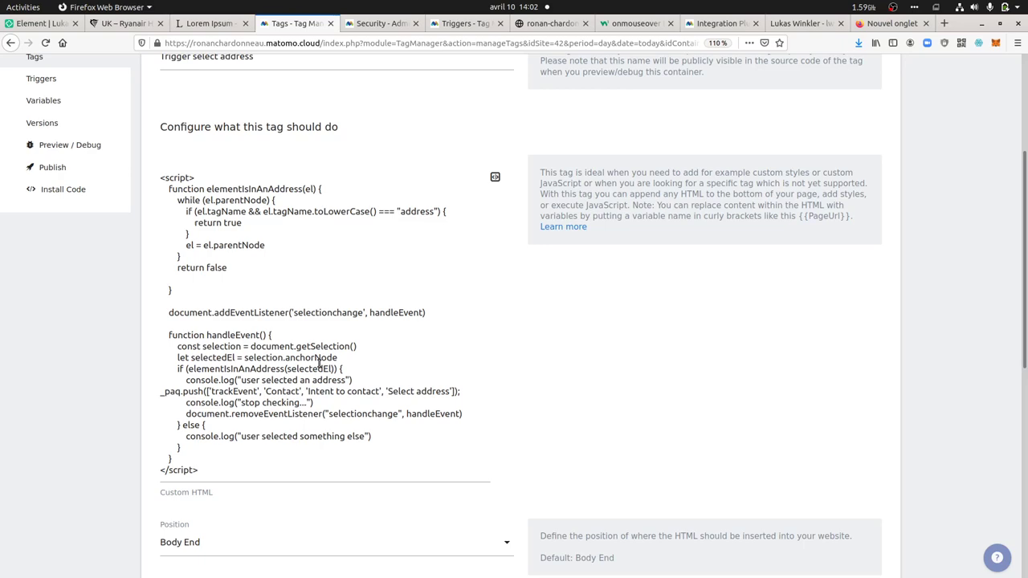
pyautogui.scroll(-5, 318, 365)
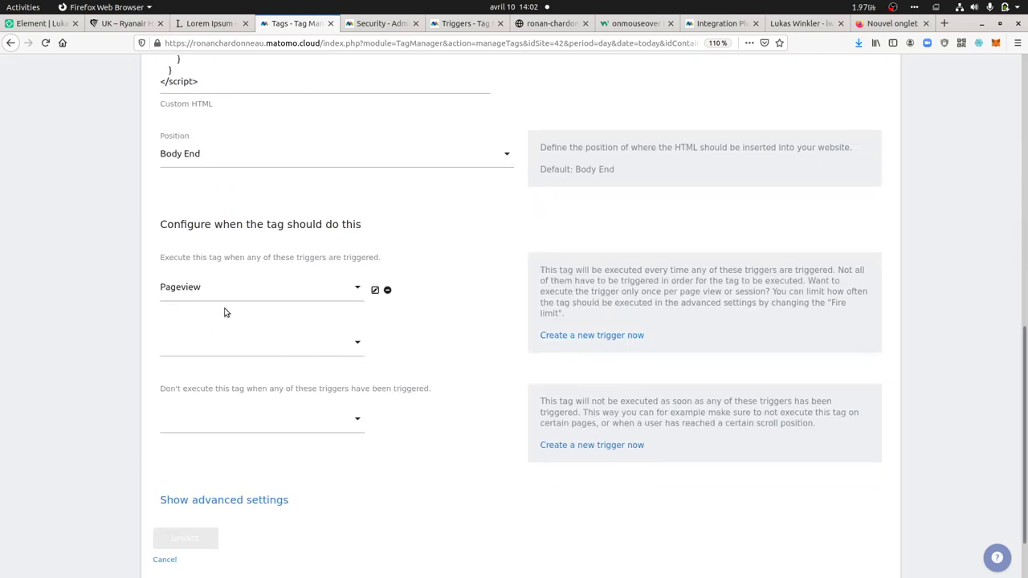
pyautogui.scroll(5, 212, 326)
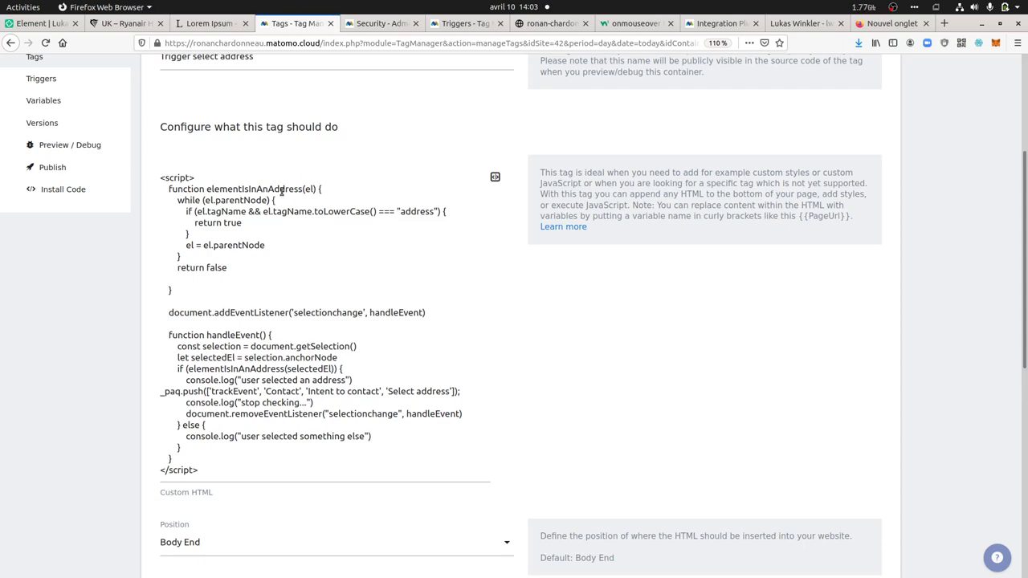
# - Inspect the HTML element that holds the postal address on the demo client page
pyautogui.hotkey('ctrl', 'Tab')
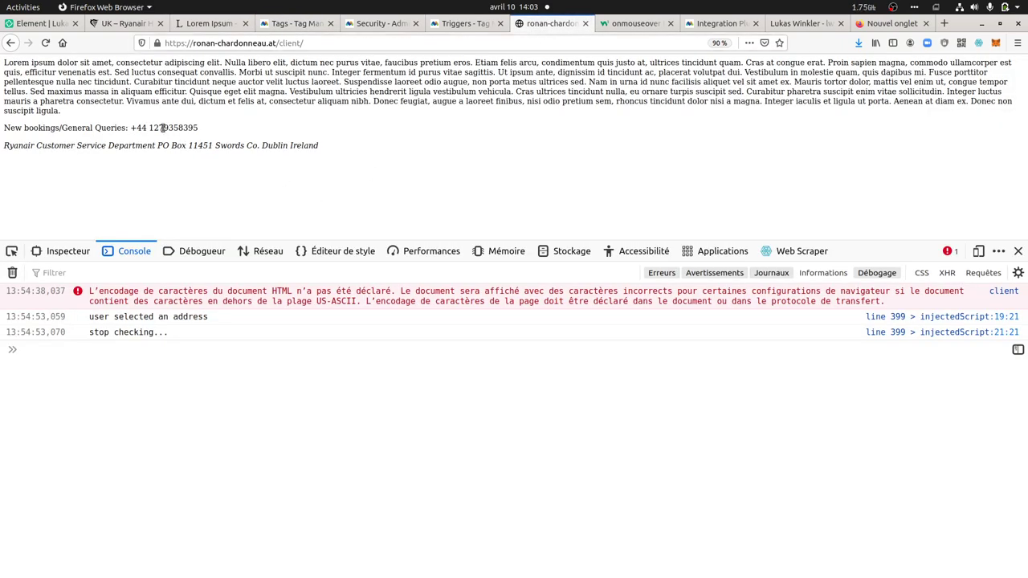
pyautogui.rightClick(98, 142)
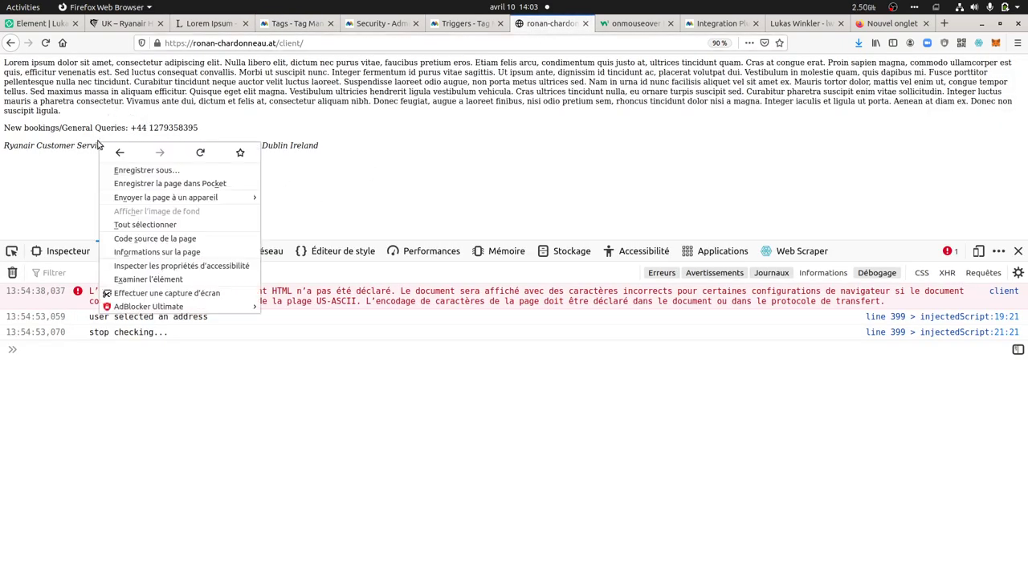
pyautogui.click(157, 280)
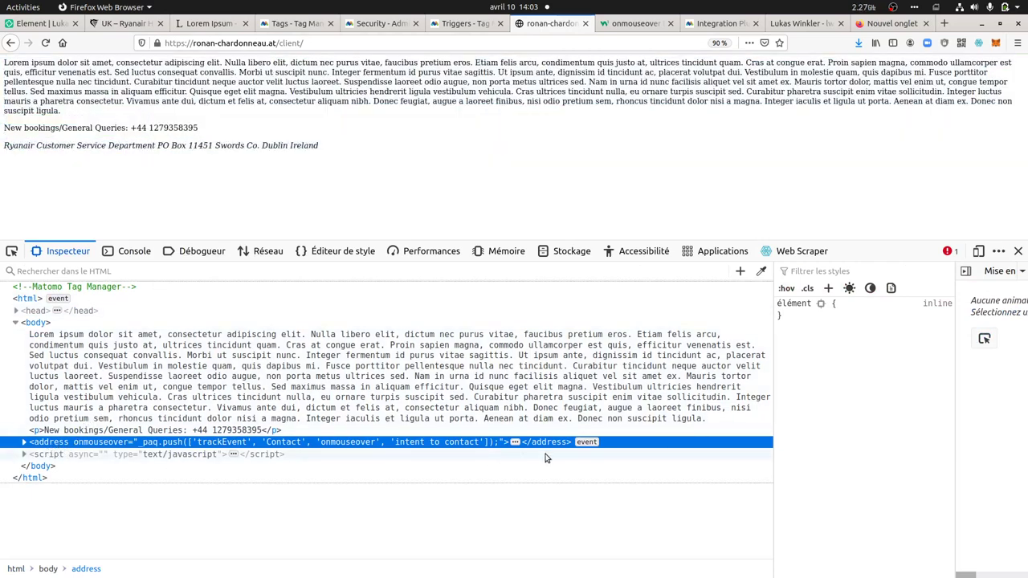
# - Highlight the handleEvent function in the custom HTML script of the "Trigger select address" tag
pyautogui.click(297, 23)
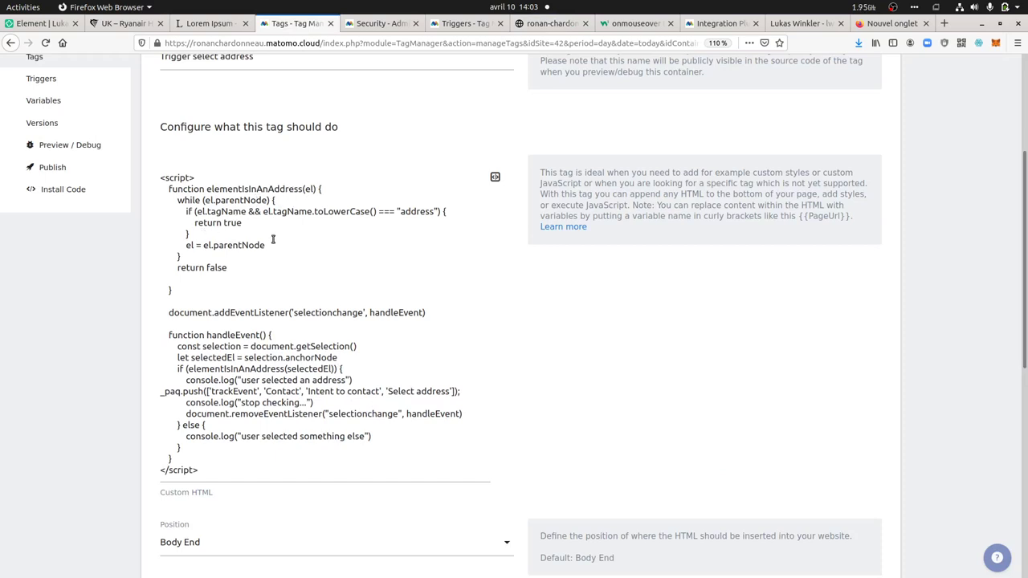
pyautogui.scroll(-2, 245, 273)
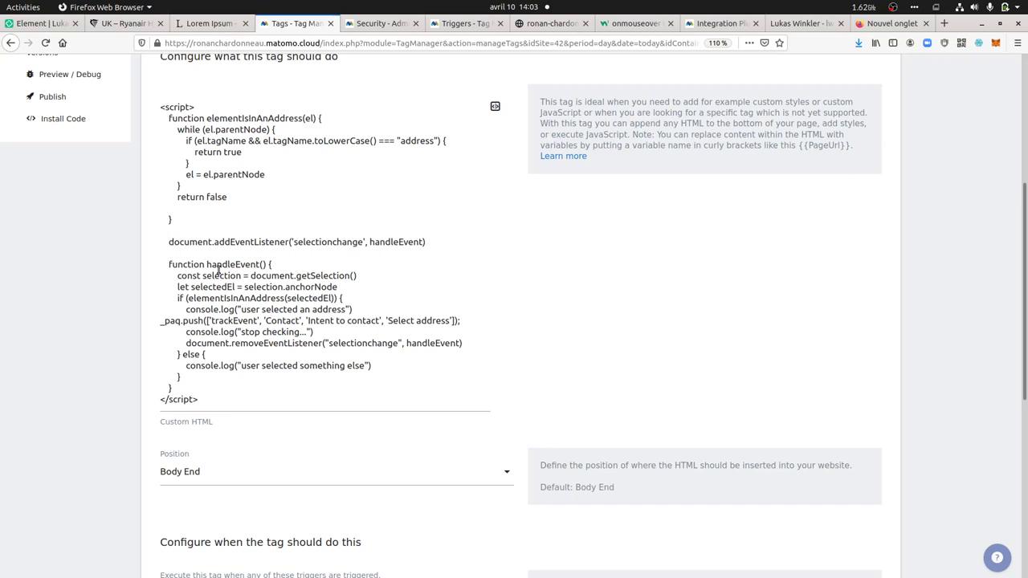
pyautogui.moveTo(178, 266); pyautogui.dragTo(372, 368)
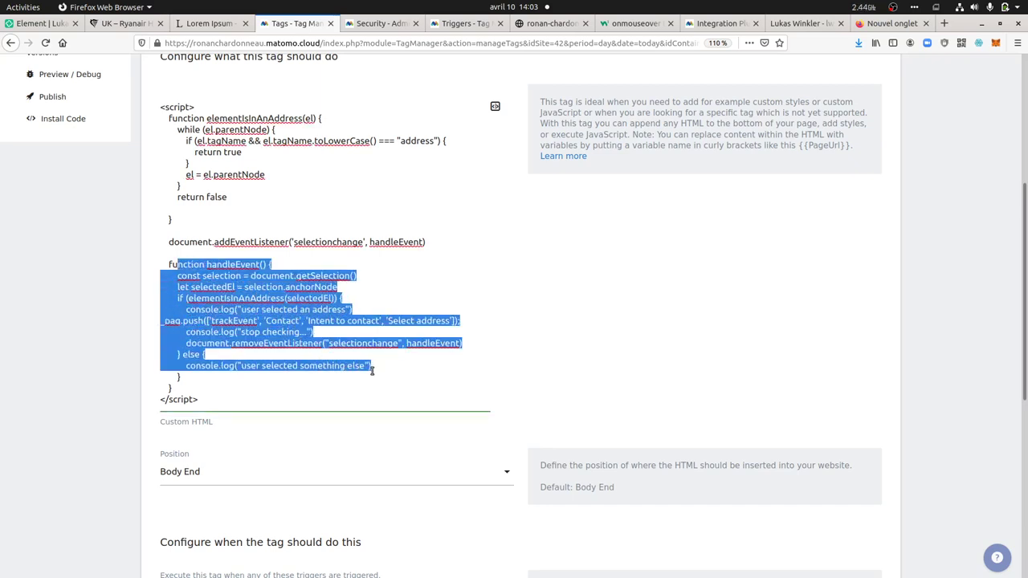
pyautogui.click(257, 265)
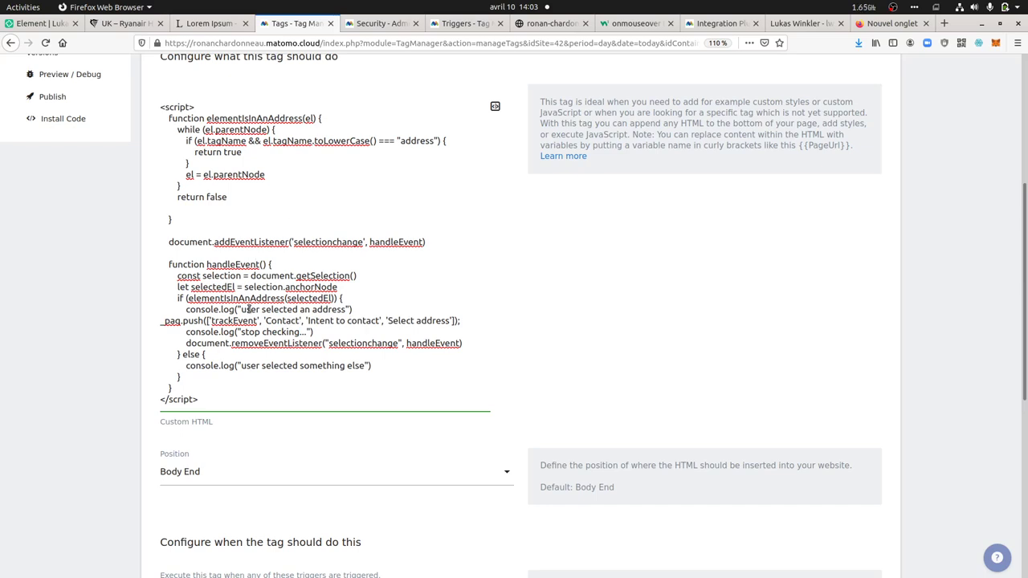
# - Switch to Chromium with the demo client page and clear its developer console
pyautogui.moveTo(1, 362)
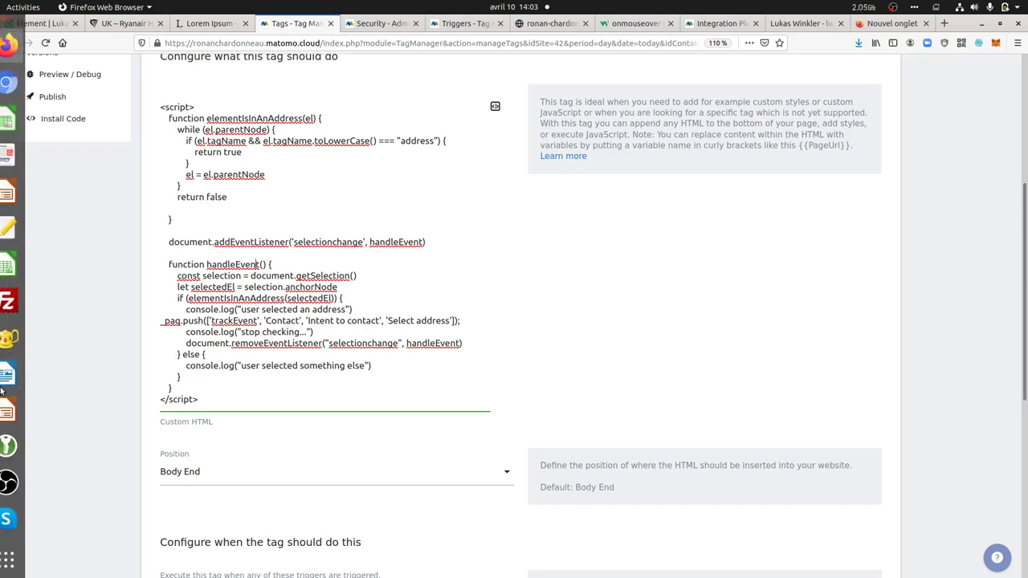
pyautogui.click(16, 85)
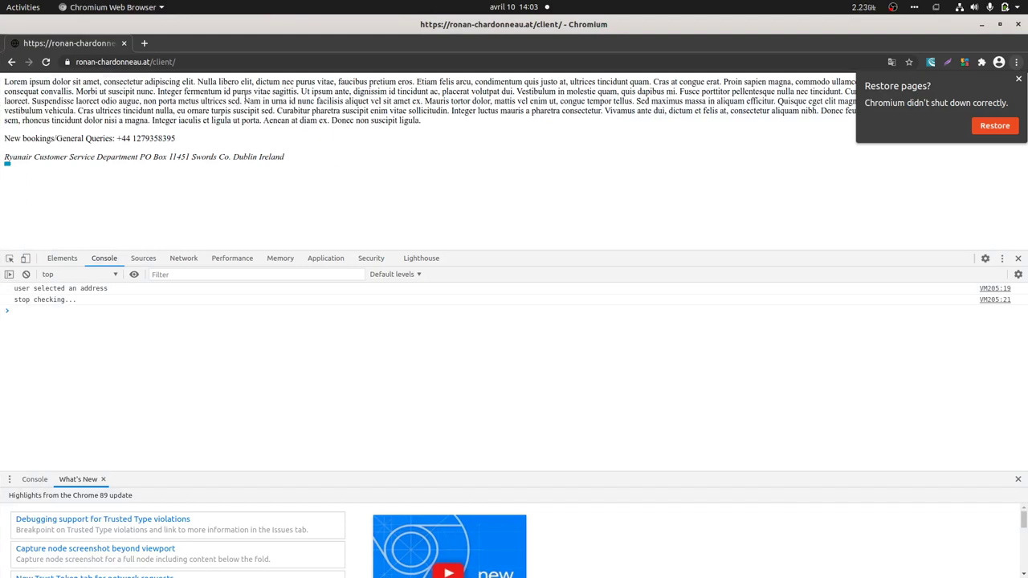
pyautogui.hotkey('ctrl', 'l')
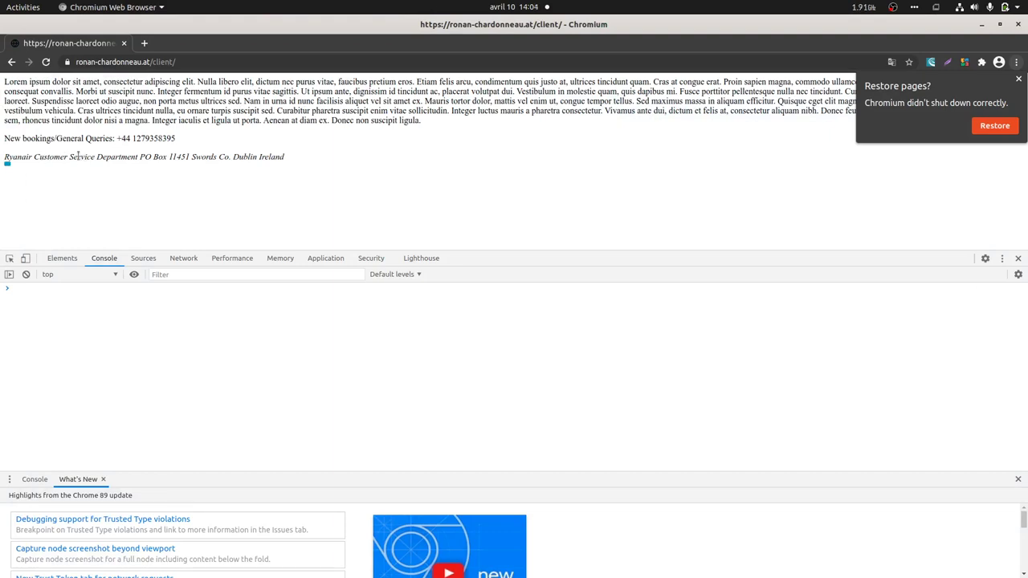
# - Select part of the postal address on the client page, and open the Matomo dashboard in a new Firefox tab
pyautogui.click(43, 156)
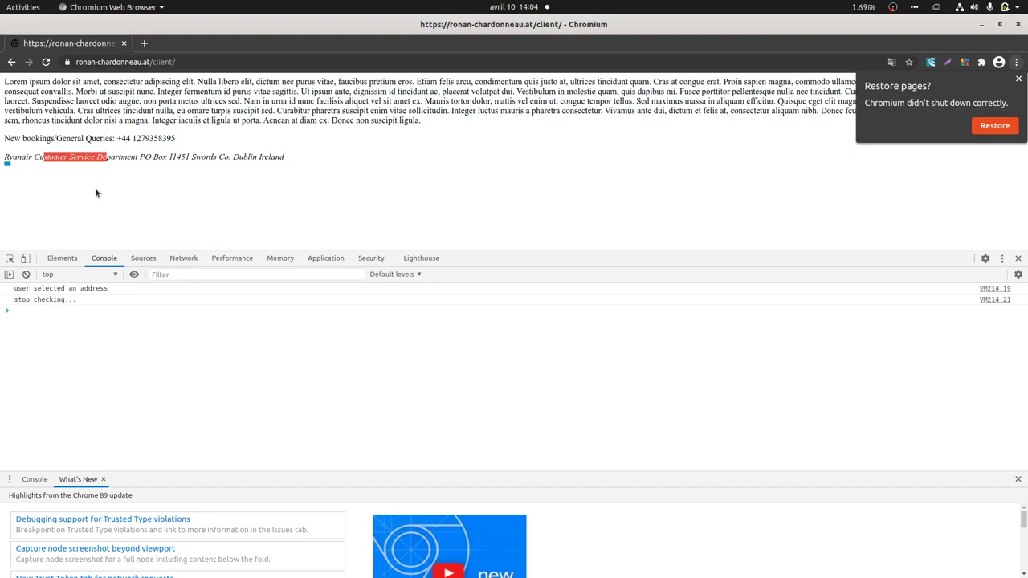
pyautogui.moveTo(2, 197)
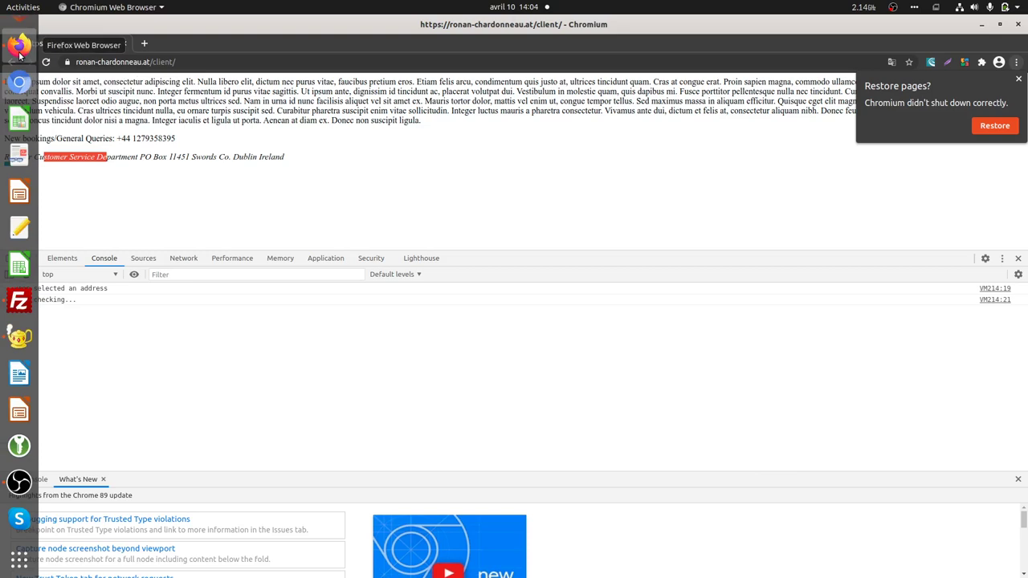
pyautogui.click(19, 44)
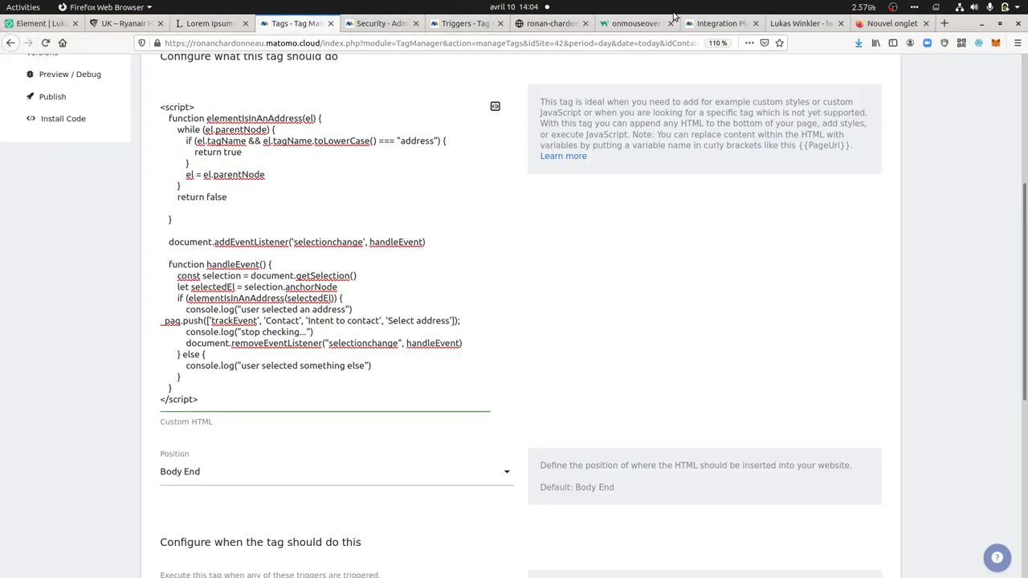
pyautogui.click(462, 24)
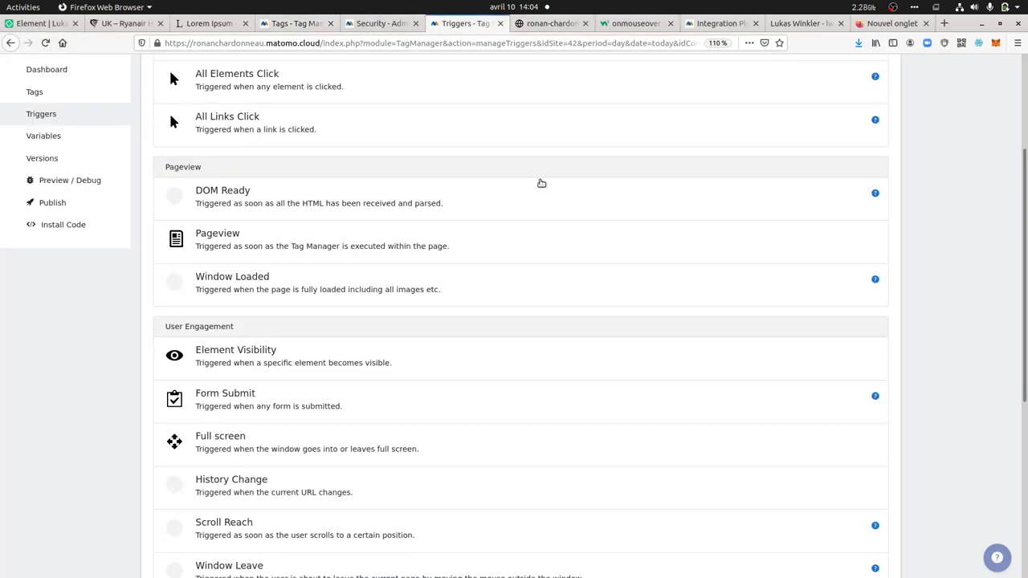
pyautogui.scroll(3, 546, 185)
pyautogui.rightClick(717, 81)
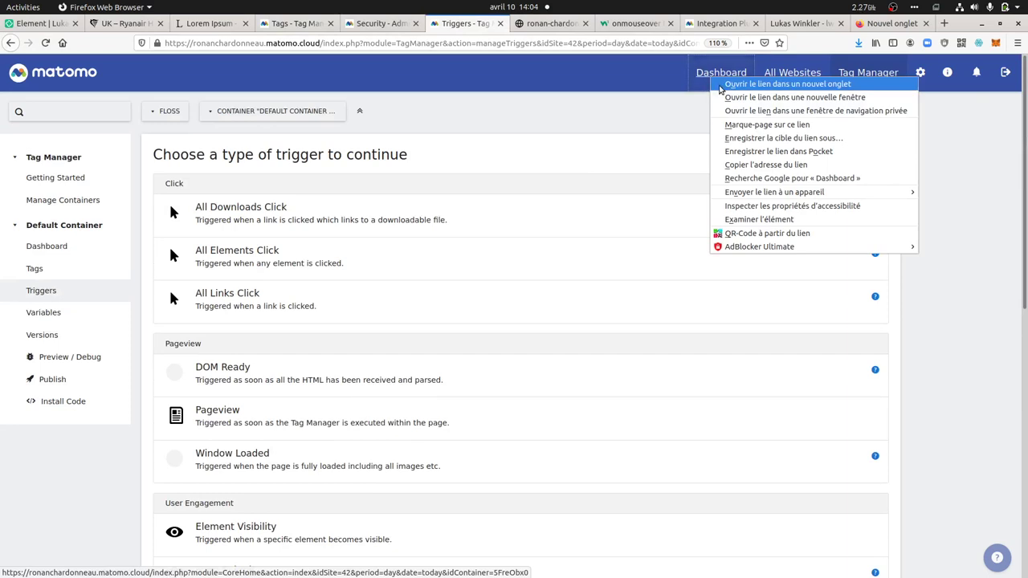
pyautogui.click(721, 85)
pyautogui.click(506, 24)
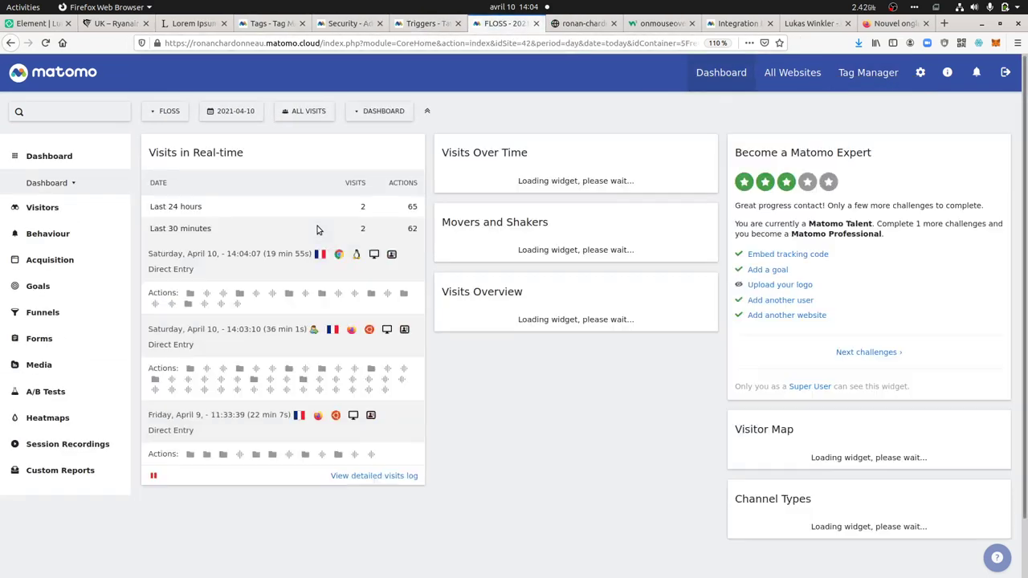
# - Open the Visits Log and highlight the "Select address" and "onmouseover" contact events of the latest visit
pyautogui.click(33, 208)
pyautogui.click(62, 228)
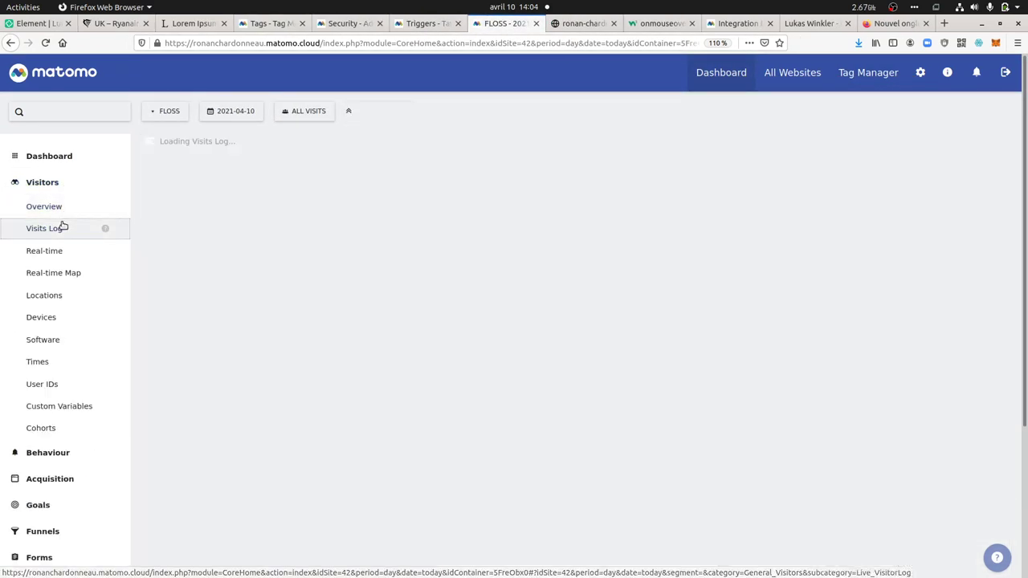
pyautogui.scroll(-10, 973, 183)
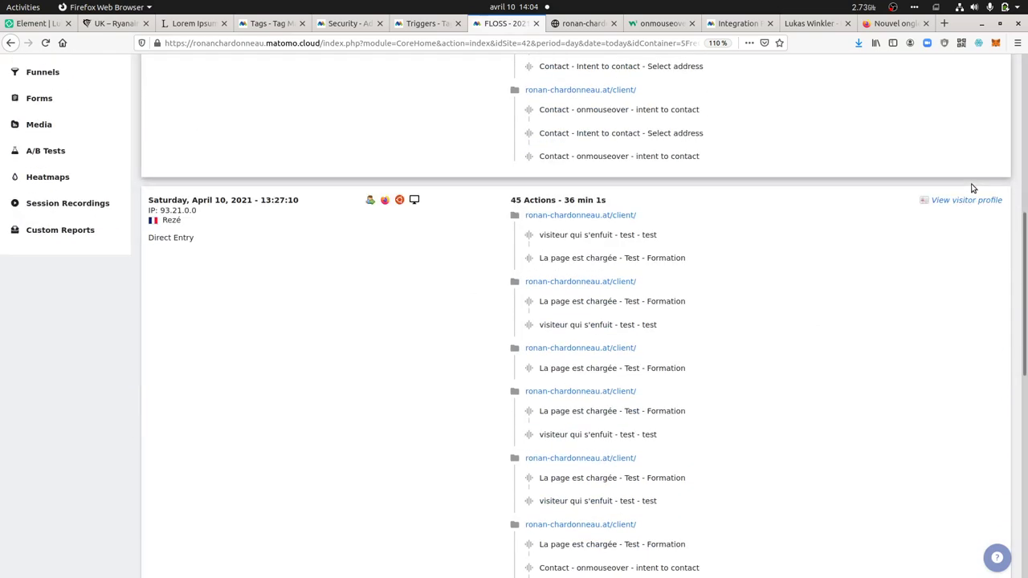
pyautogui.scroll(1, 971, 187)
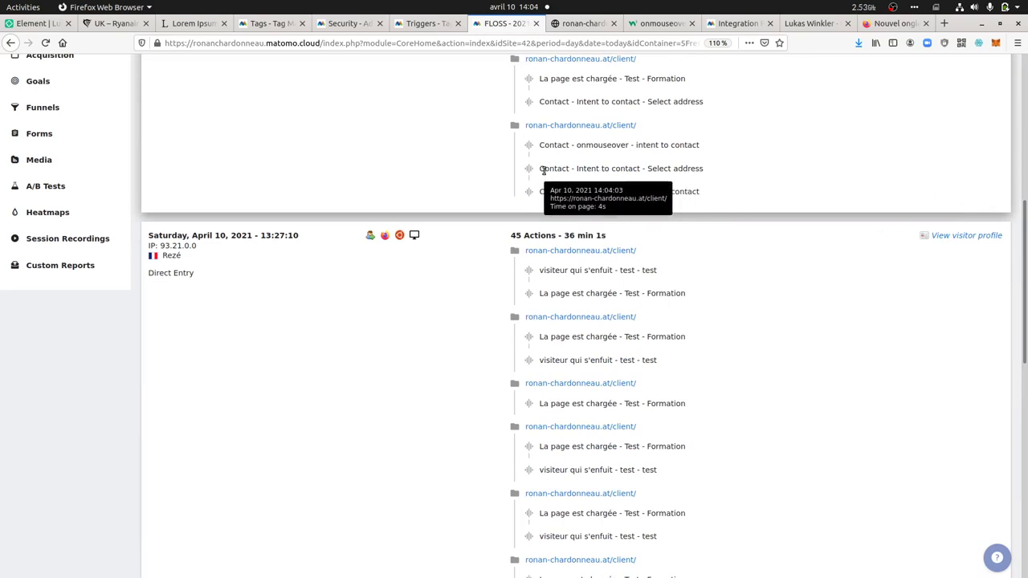
pyautogui.moveTo(544, 170); pyautogui.dragTo(701, 170)
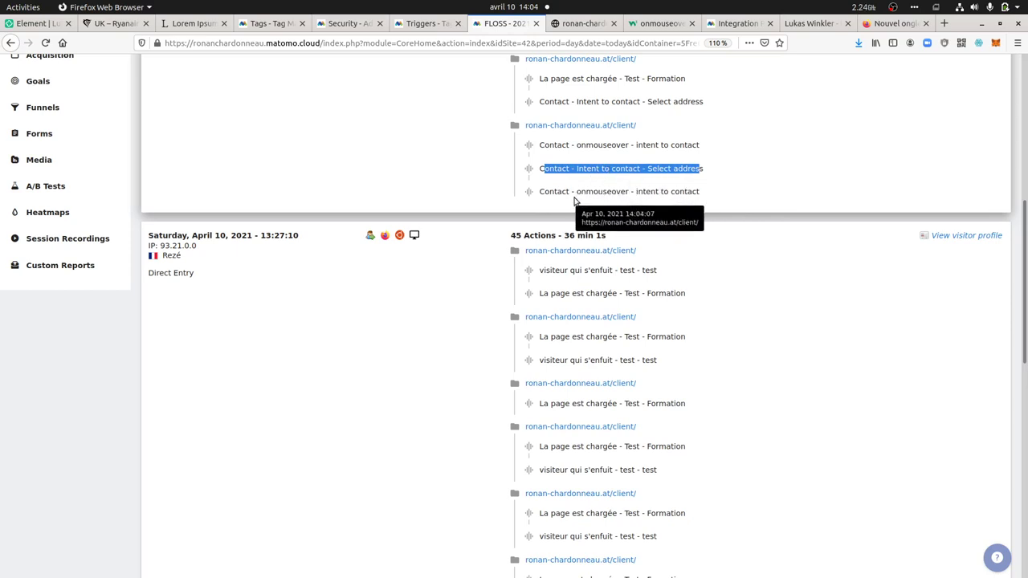
pyautogui.moveTo(542, 192); pyautogui.dragTo(639, 204)
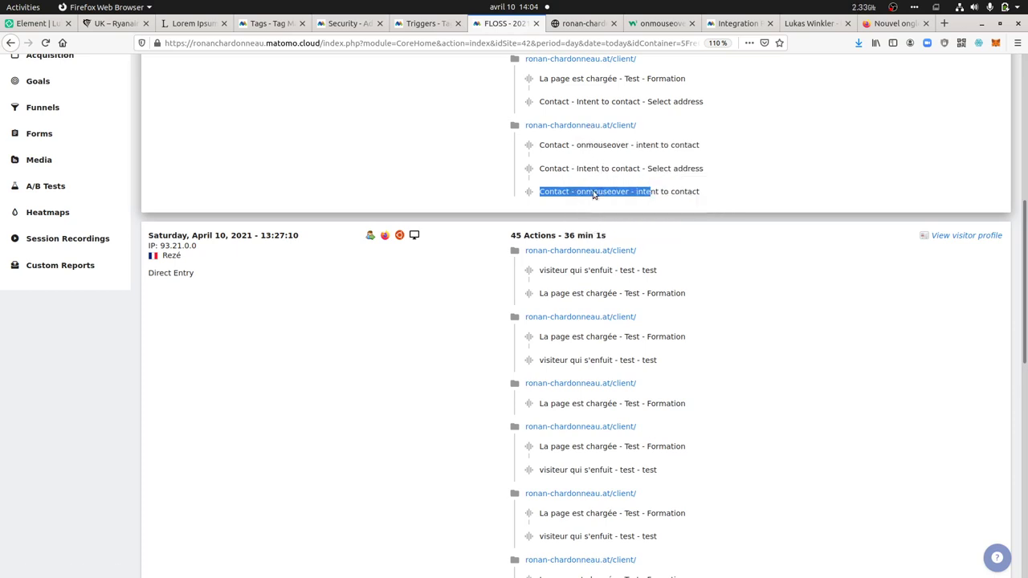
pyautogui.click(386, 181)
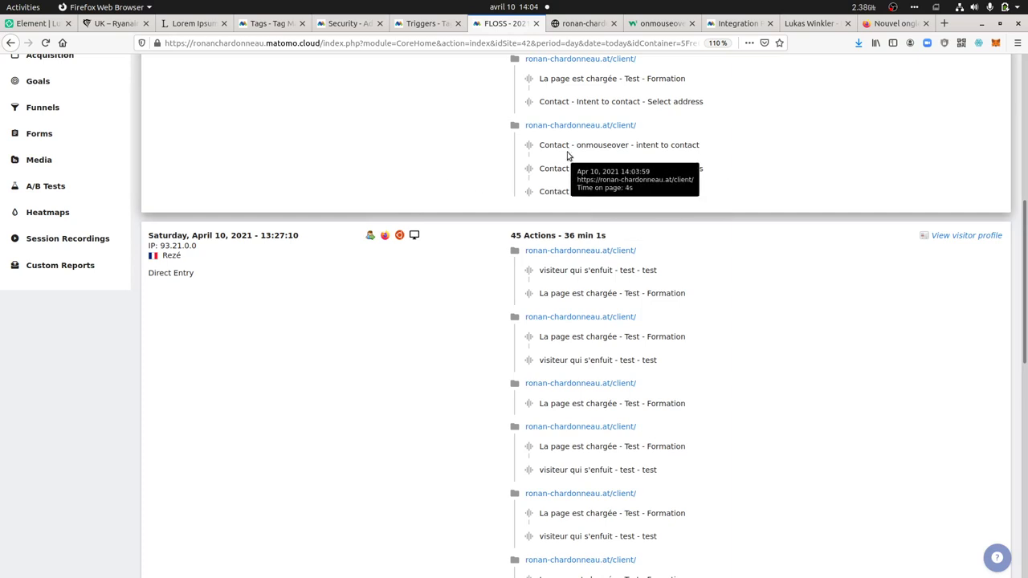
# - Switch to Chromium and inspect the onmouseover attribute of the address element on the client page
pyautogui.moveTo(1, 370)
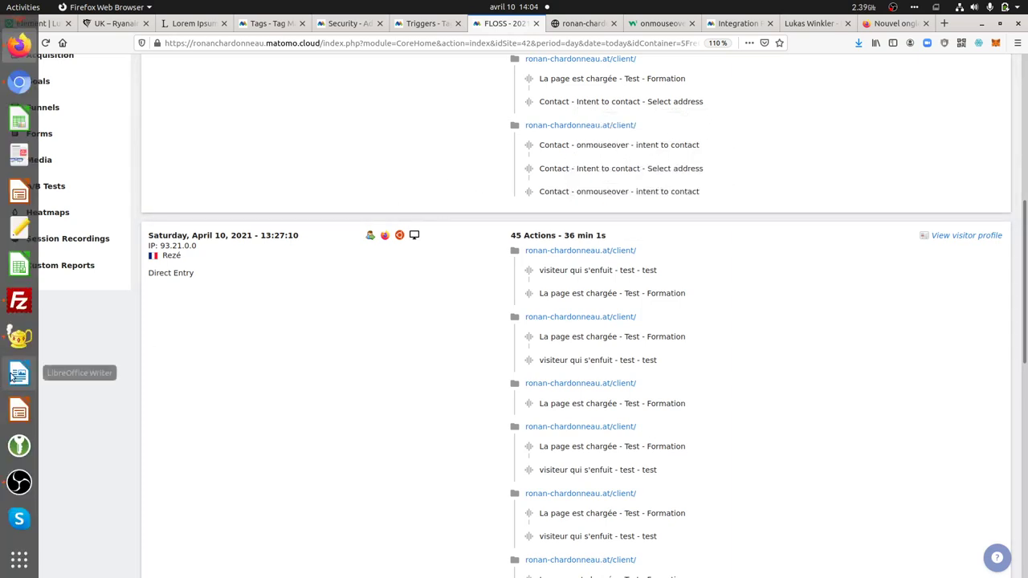
pyautogui.click(25, 90)
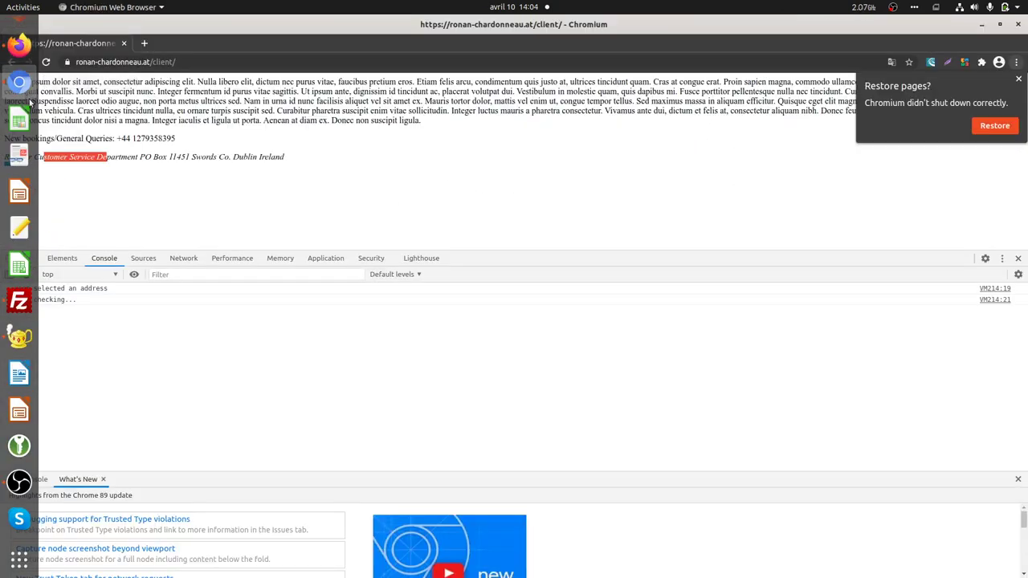
pyautogui.rightClick(81, 153)
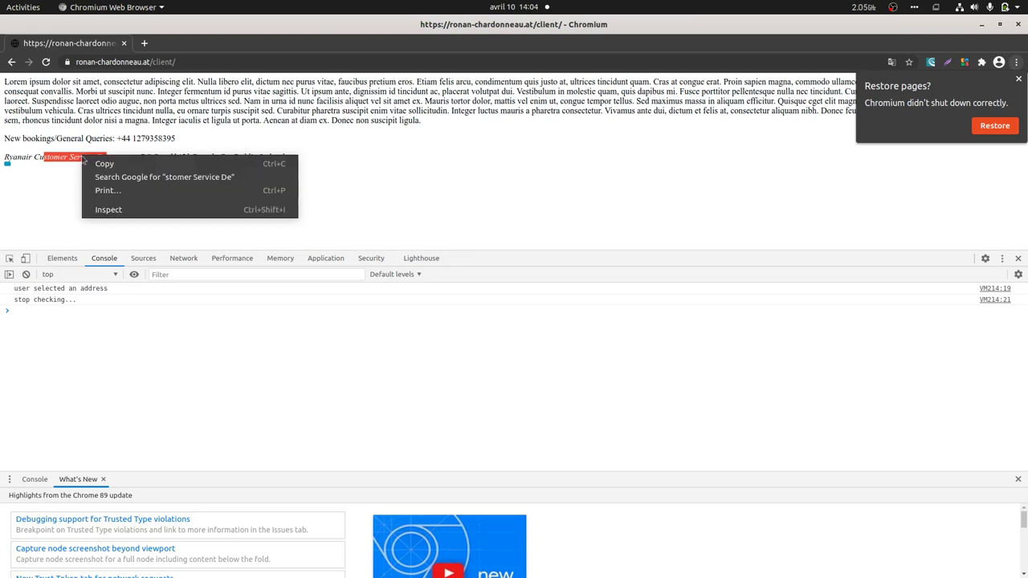
pyautogui.click(99, 207)
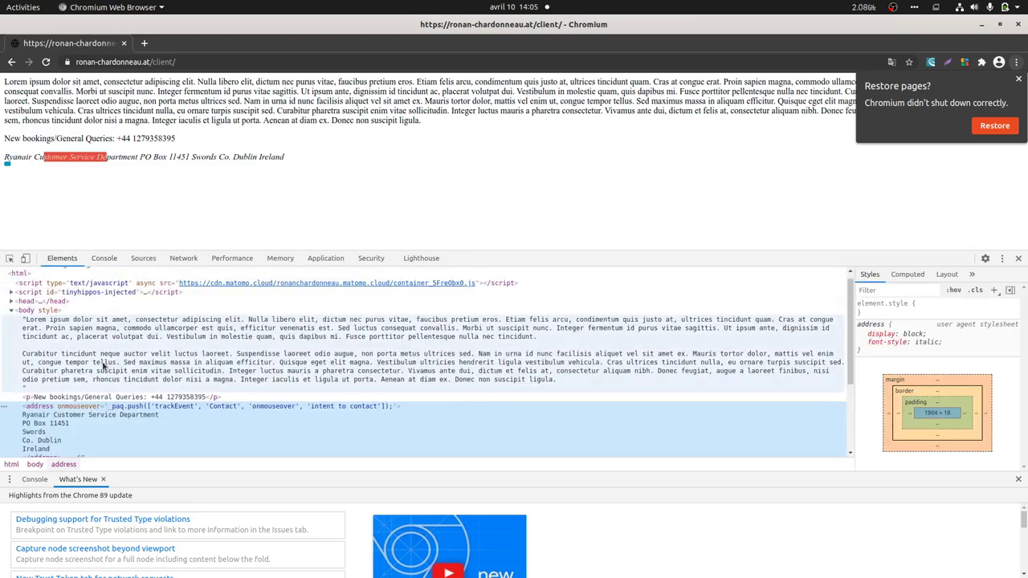
pyautogui.scroll(-2, 106, 423)
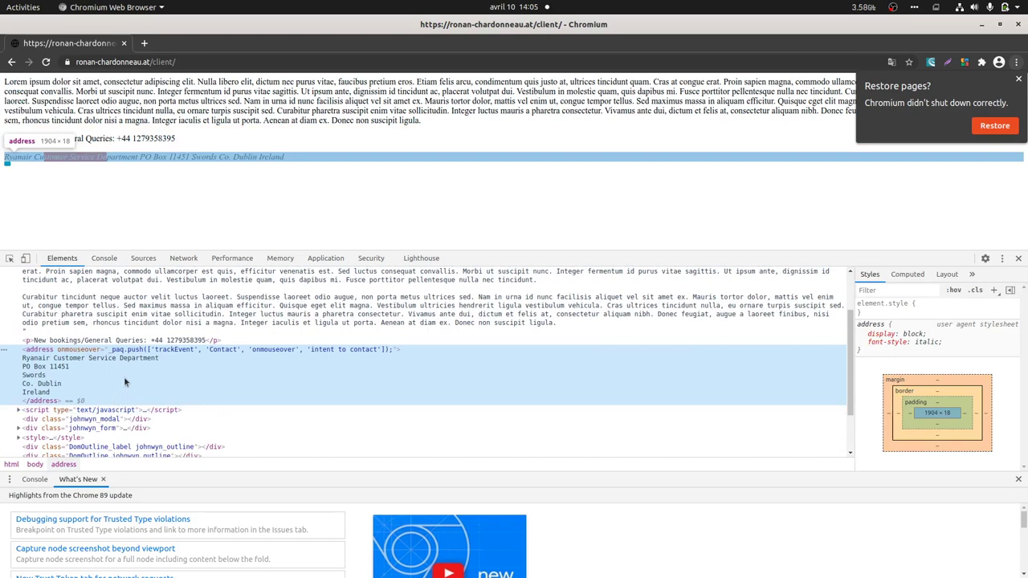
pyautogui.scroll(2, 125, 383)
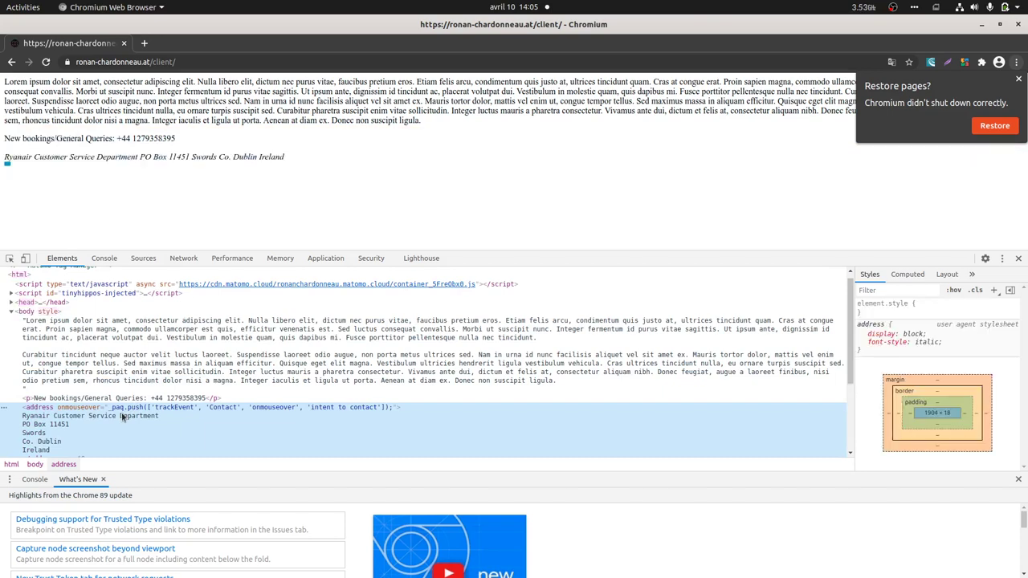
# - Switch to FileZilla and upload the local index.html to /www/client, overwriting the existing file
pyautogui.moveTo(3, 410)
pyautogui.click(19, 301)
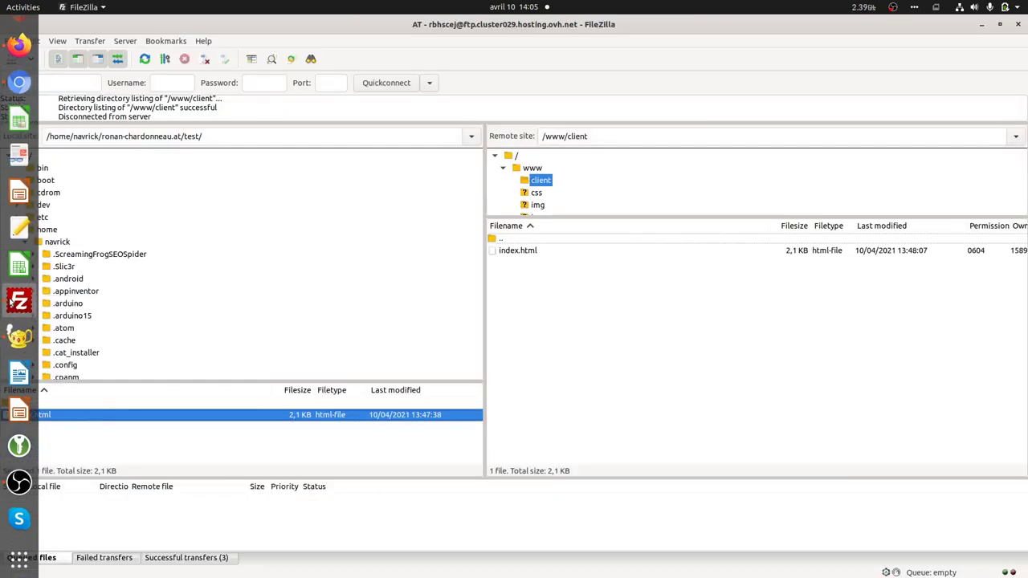
pyautogui.rightClick(178, 421)
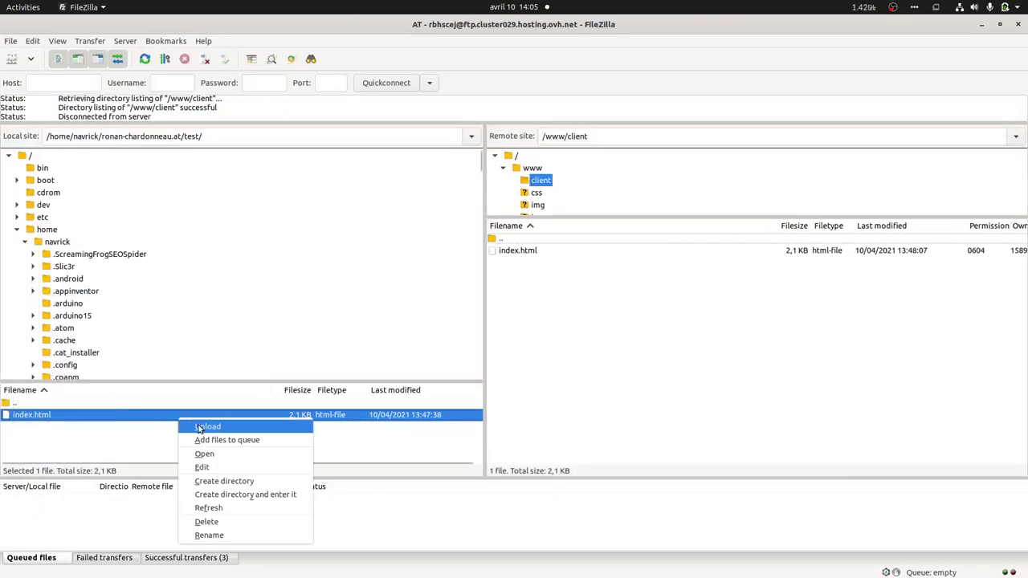
pyautogui.click(199, 427)
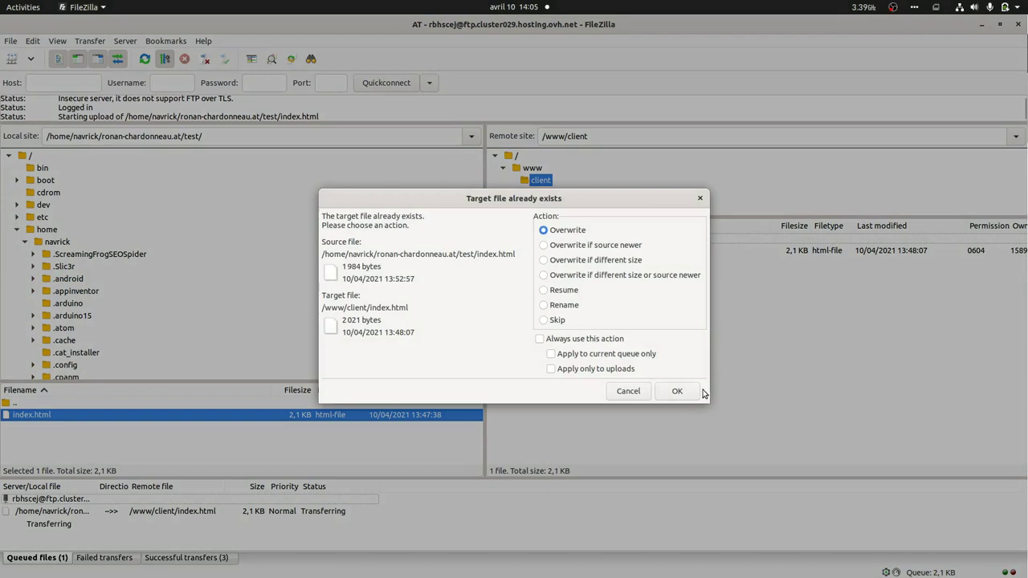
pyautogui.click(691, 392)
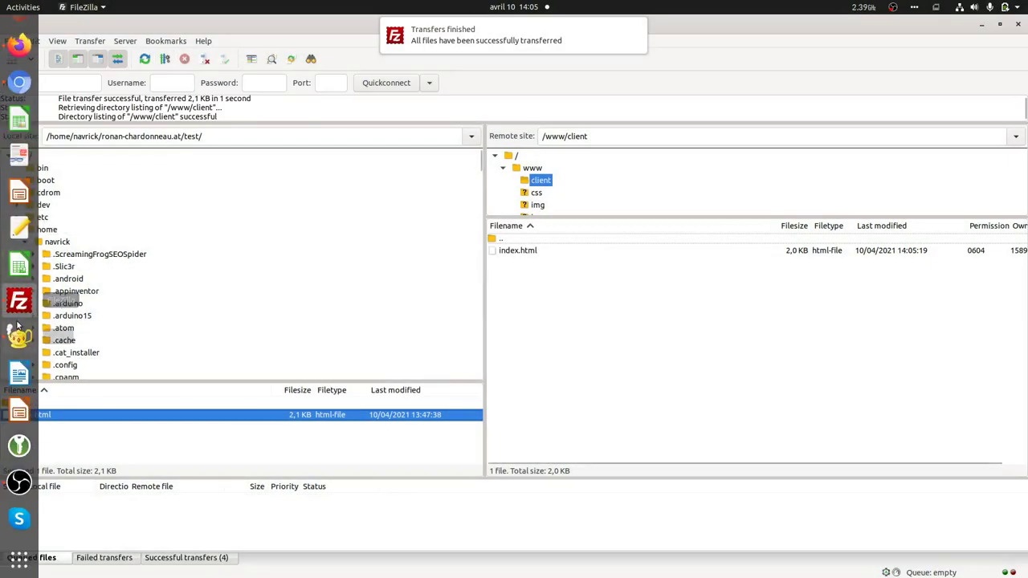
# - Switch to Geany and review the onmouseover _mtm.push code on the address tag in index.html
pyautogui.click(18, 331)
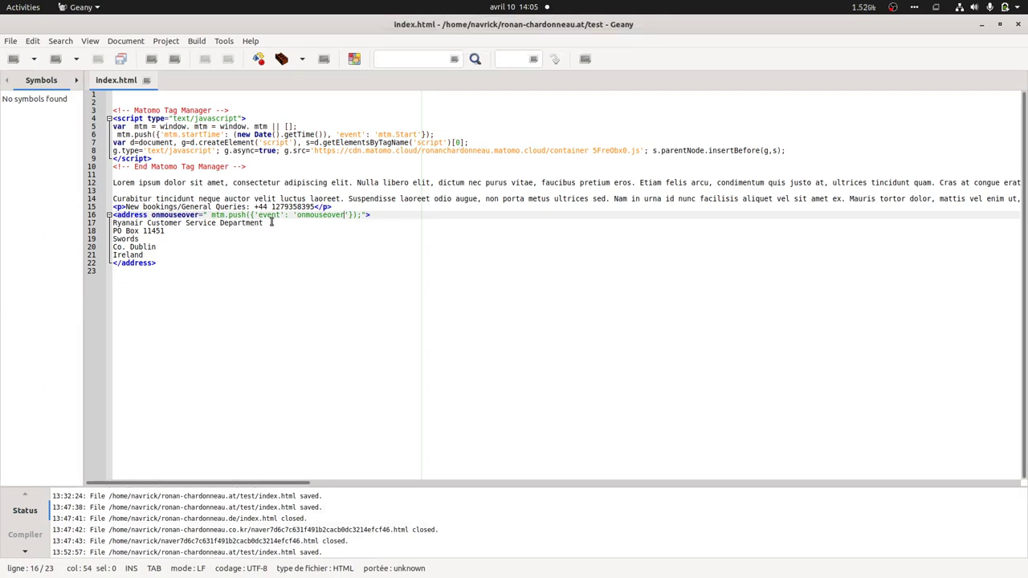
pyautogui.moveTo(2, 322)
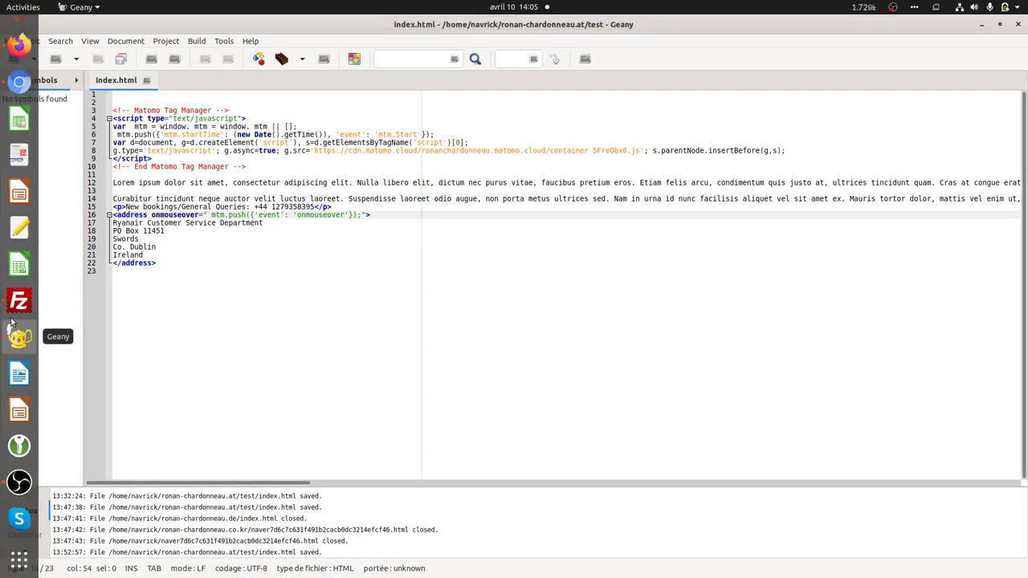
pyautogui.click(26, 183)
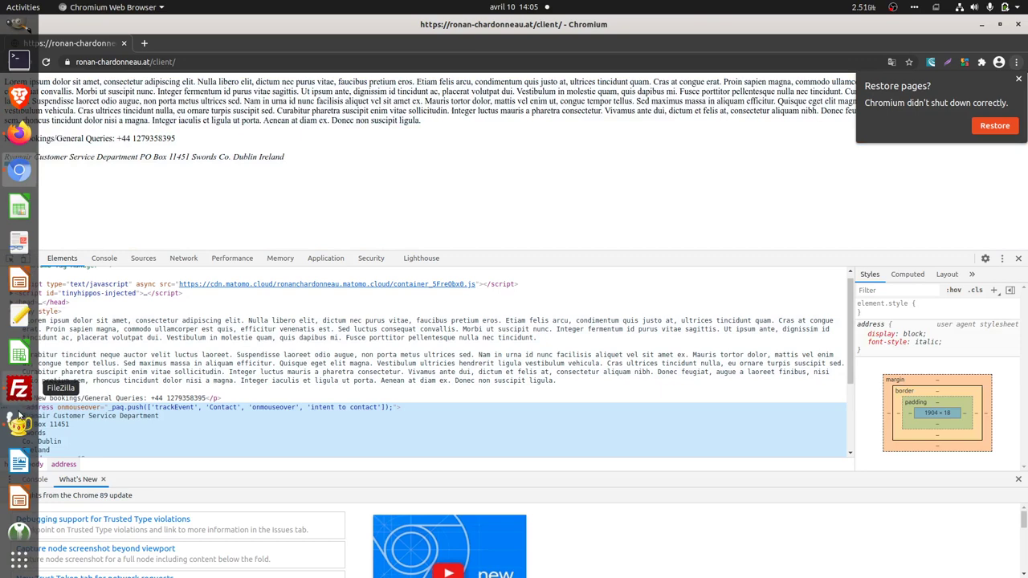
pyautogui.click(19, 424)
pyautogui.click(236, 350)
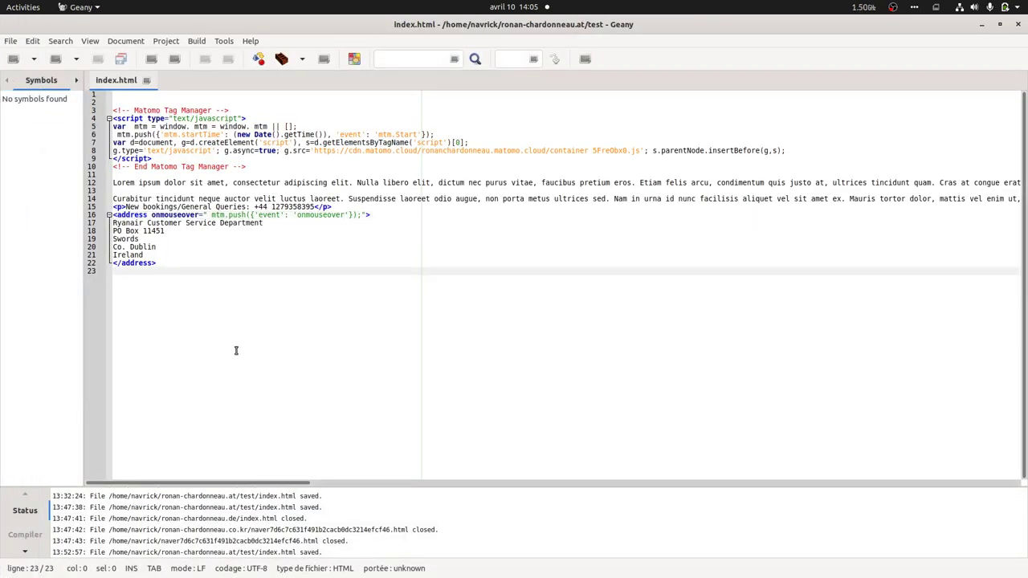
# - Switch to FileZilla, refresh the local file list and upload index.html to /www/client again, overwriting the server copy
pyautogui.moveTo(4, 358)
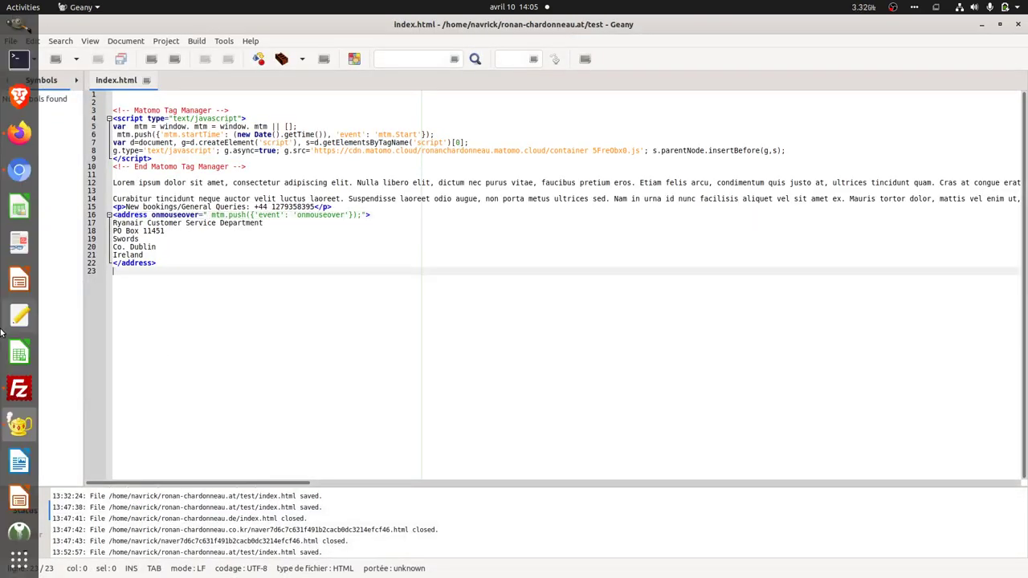
pyautogui.click(19, 388)
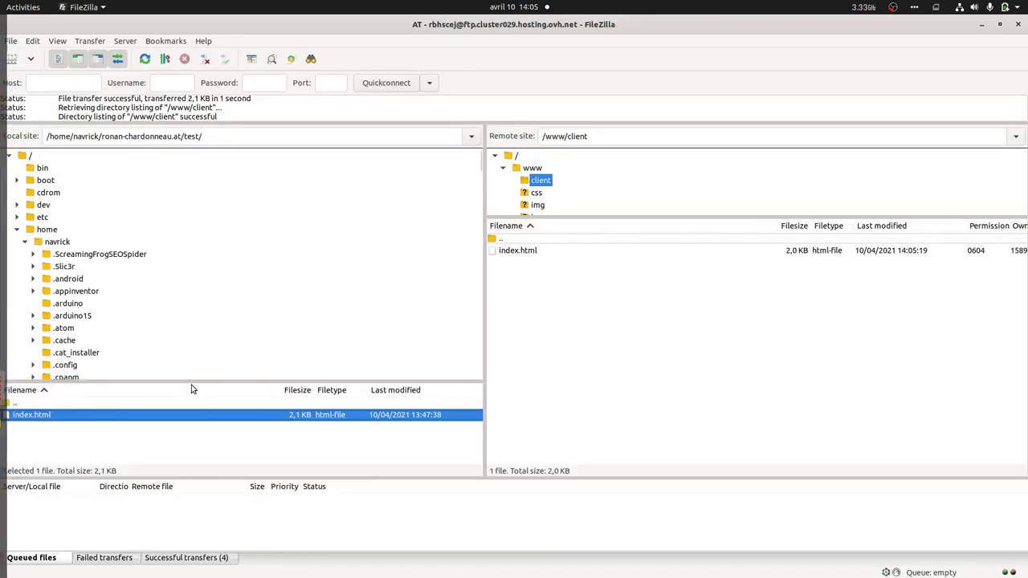
pyautogui.rightClick(206, 415)
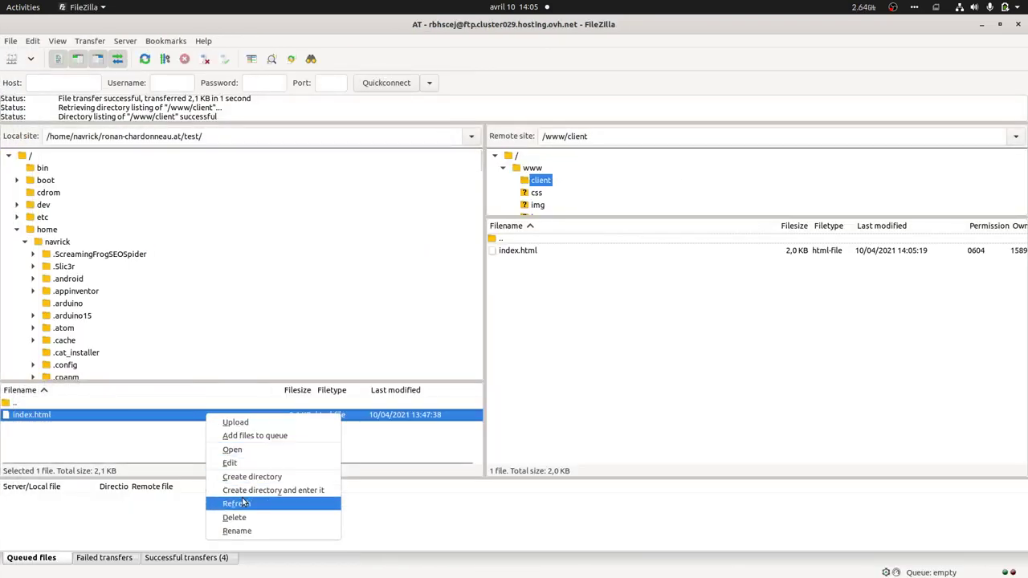
pyautogui.click(239, 504)
pyautogui.rightClick(345, 415)
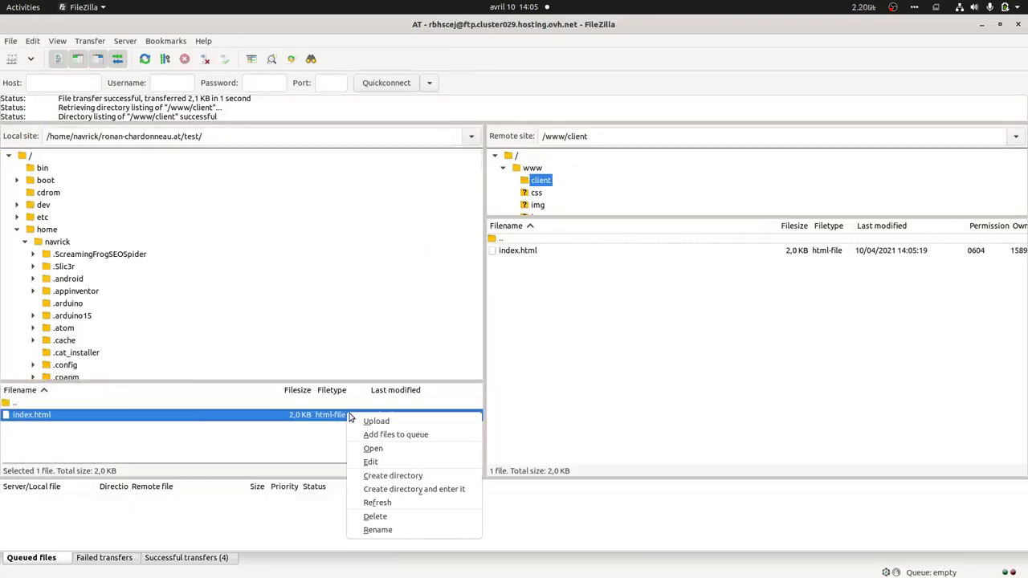
pyautogui.click(363, 421)
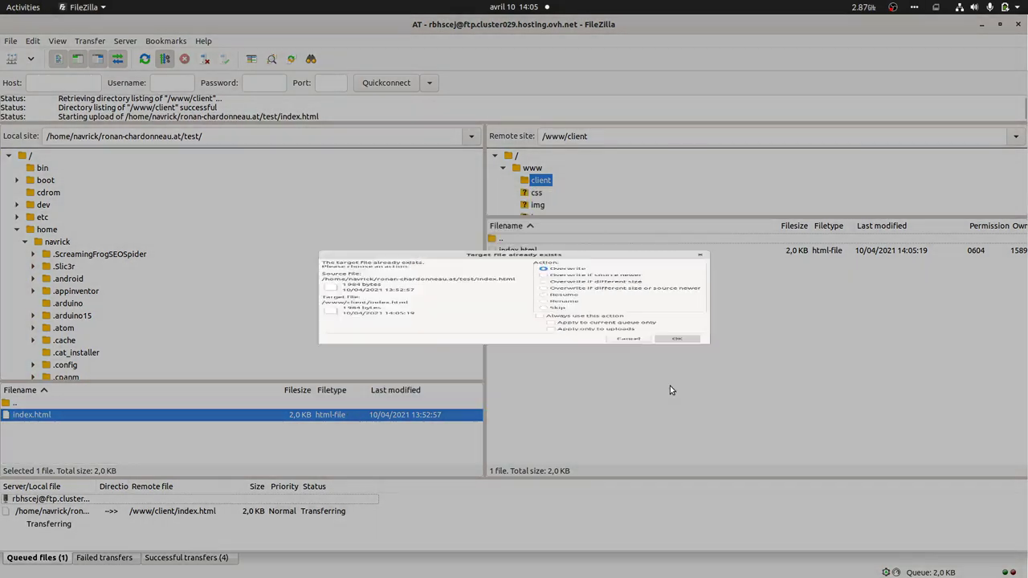
pyautogui.click(674, 391)
# - Switch to Chromium and reload the client page
pyautogui.click(36, 180)
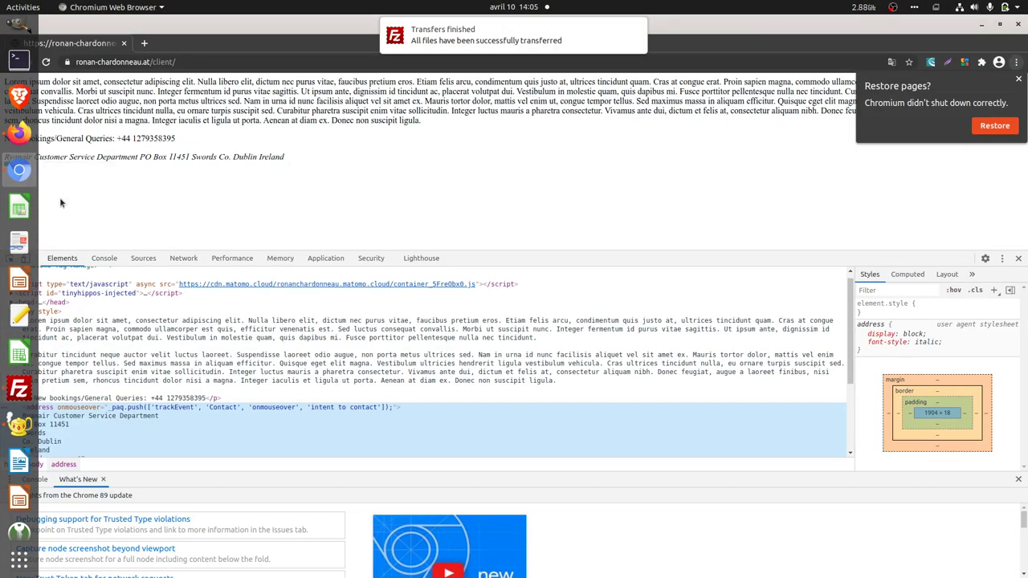
pyautogui.hotkey('ctrl', 'r')
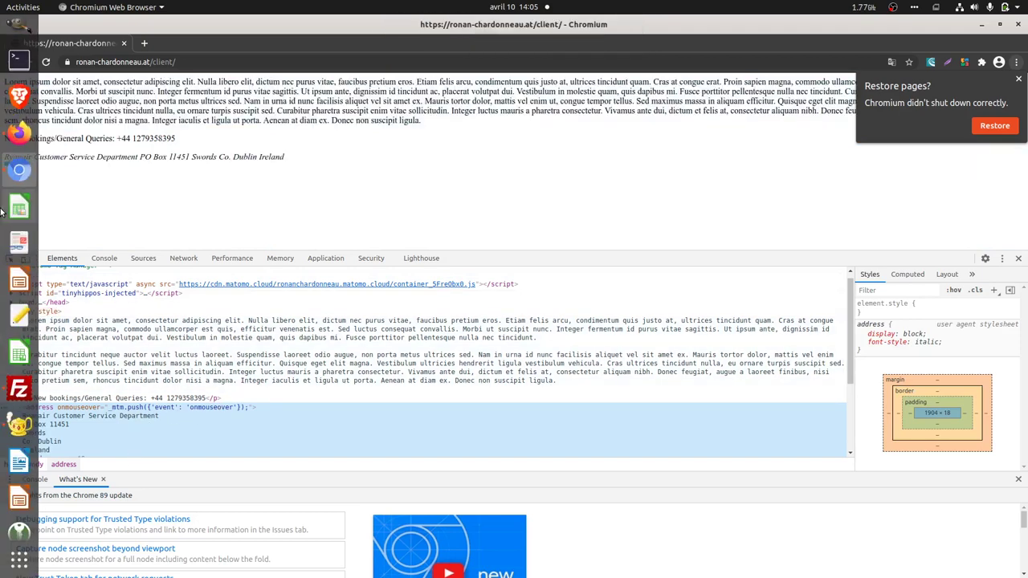
# - Switch to Firefox and open the Matomo Tag Manager from the Visits Log in a new browser tab
pyautogui.click(18, 137)
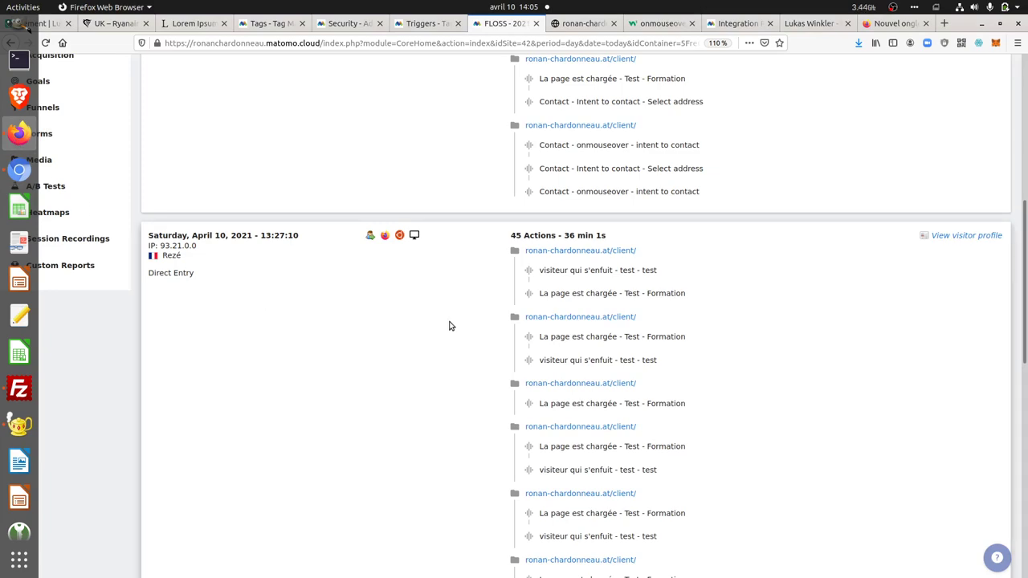
pyautogui.scroll(15, 448, 324)
pyautogui.rightClick(884, 75)
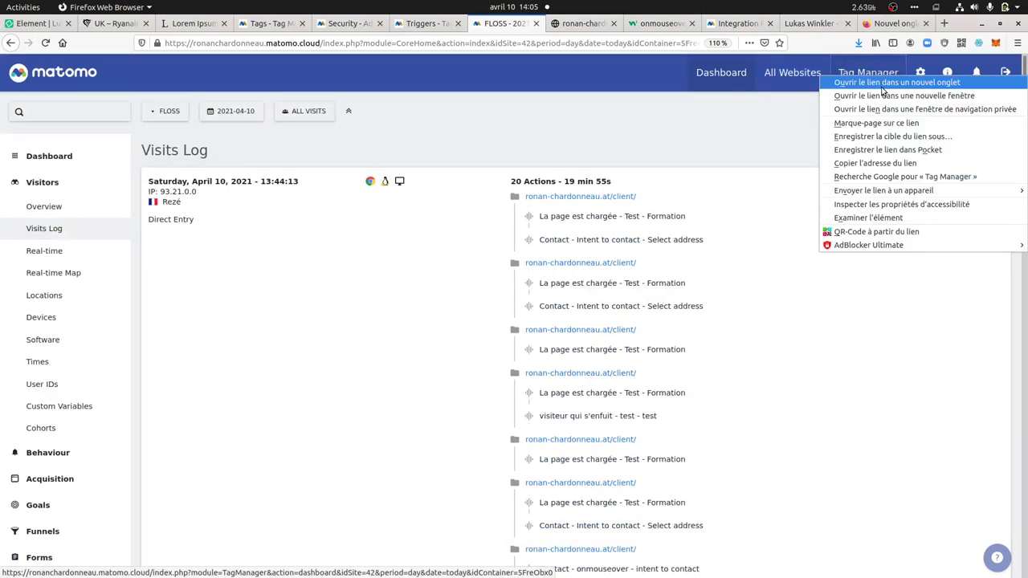
pyautogui.click(887, 87)
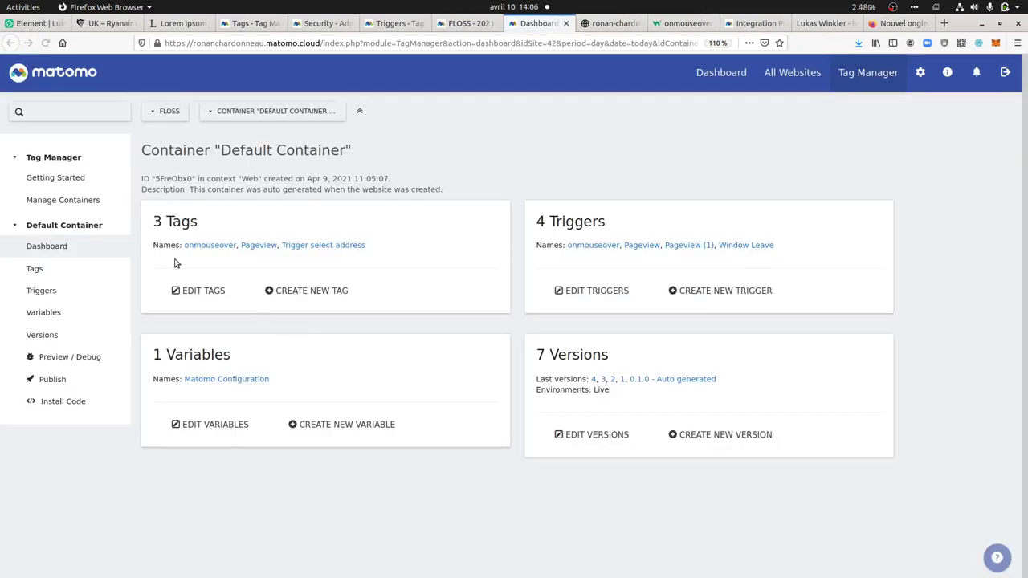
# - Open the onmouseover custom event trigger for editing and review its name, event name and optional conditions
pyautogui.click(51, 296)
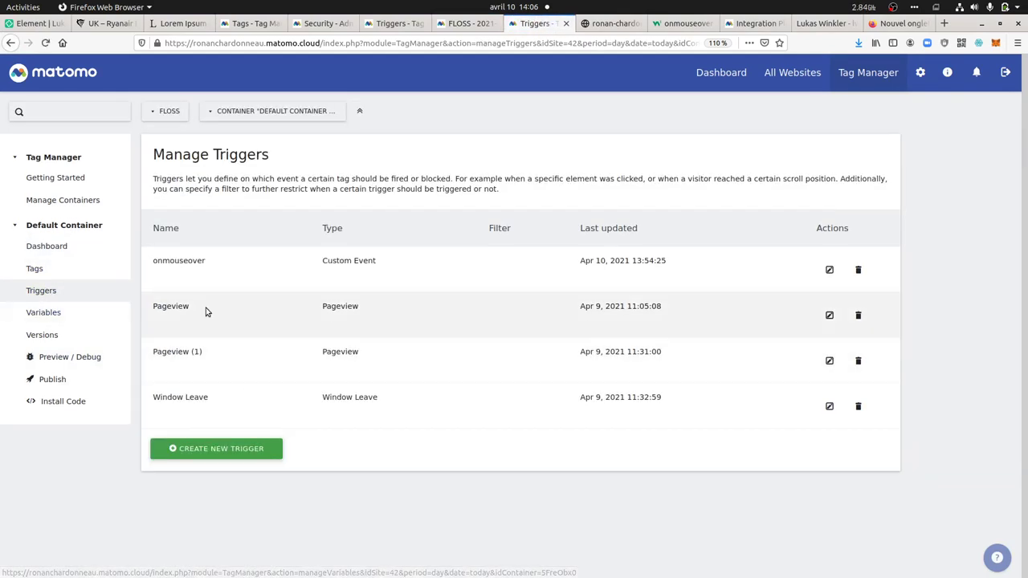
pyautogui.click(829, 270)
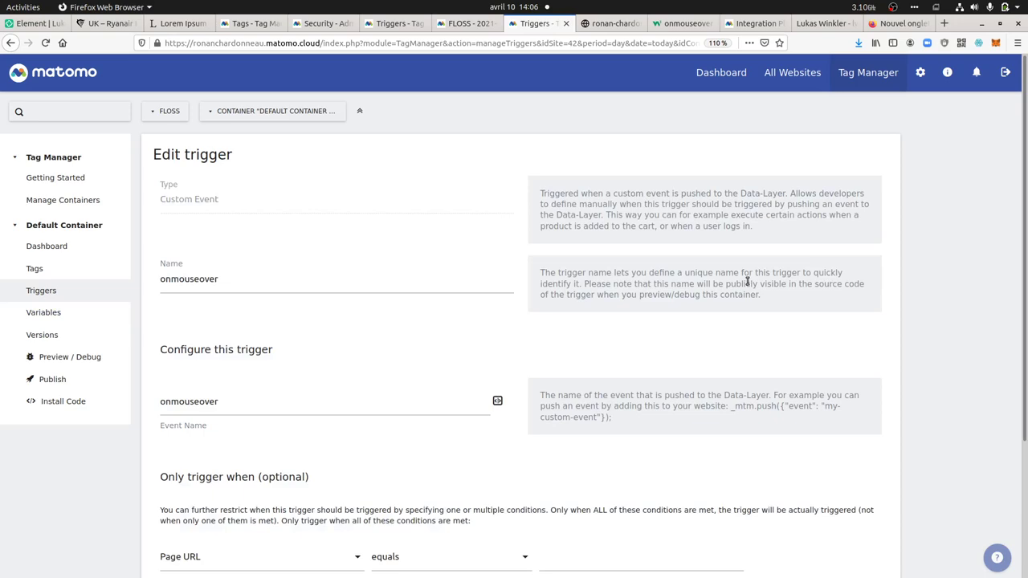
pyautogui.scroll(-3, 442, 356)
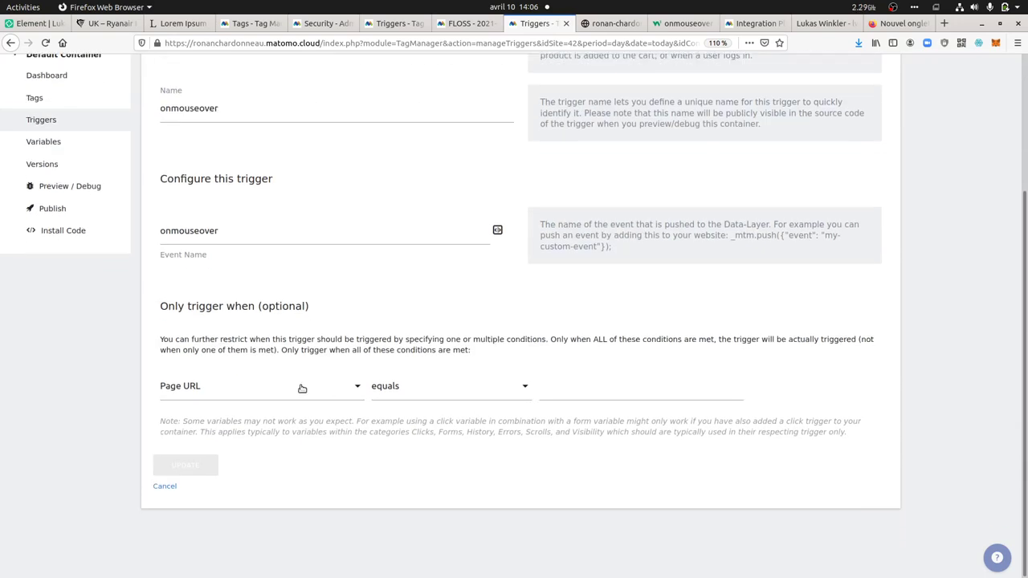
pyautogui.scroll(4, 315, 368)
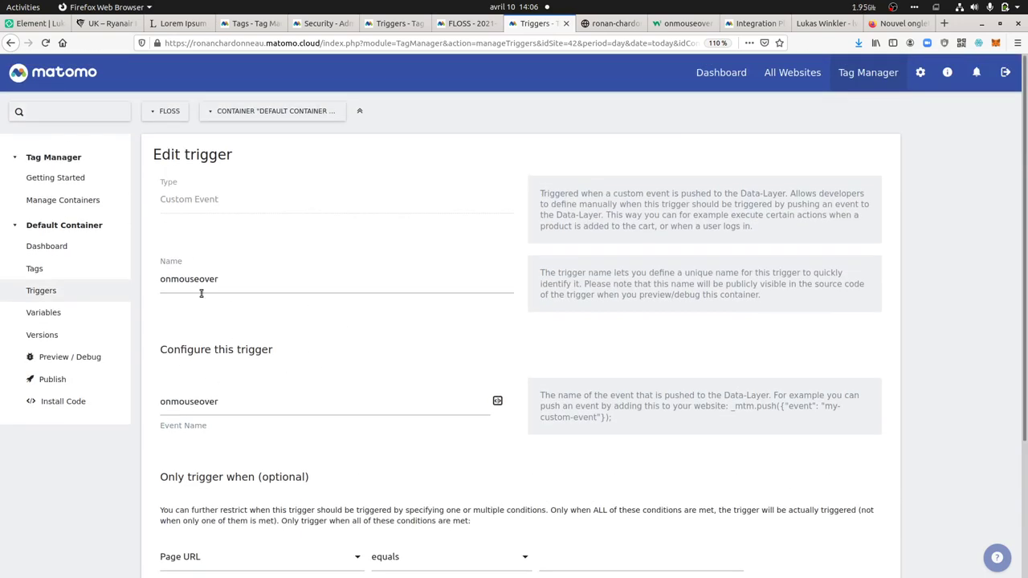
# - Open the onmouseover tag for editing and set its fire limit to Once per pageview in the advanced settings
pyautogui.click(54, 276)
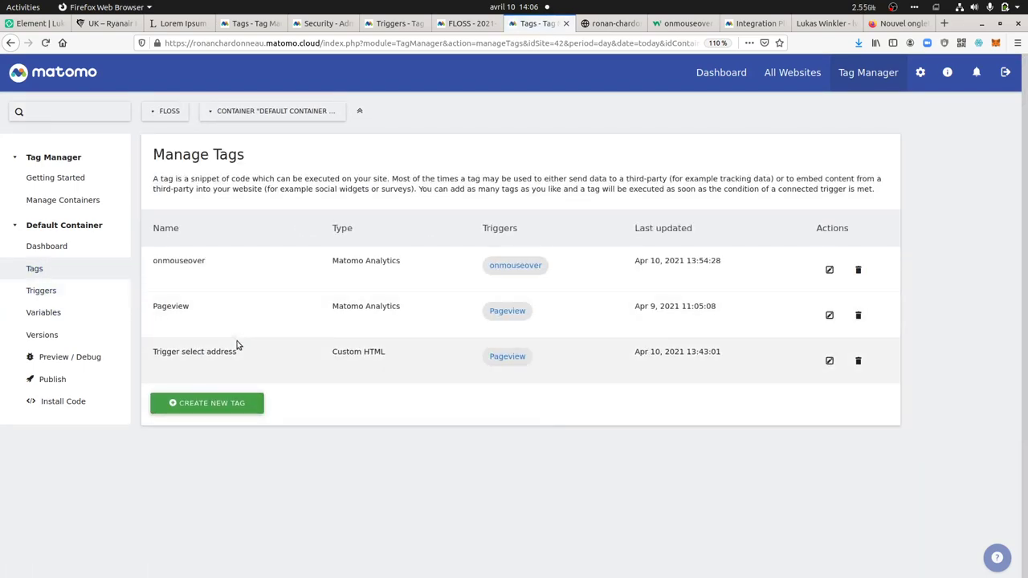
pyautogui.click(829, 271)
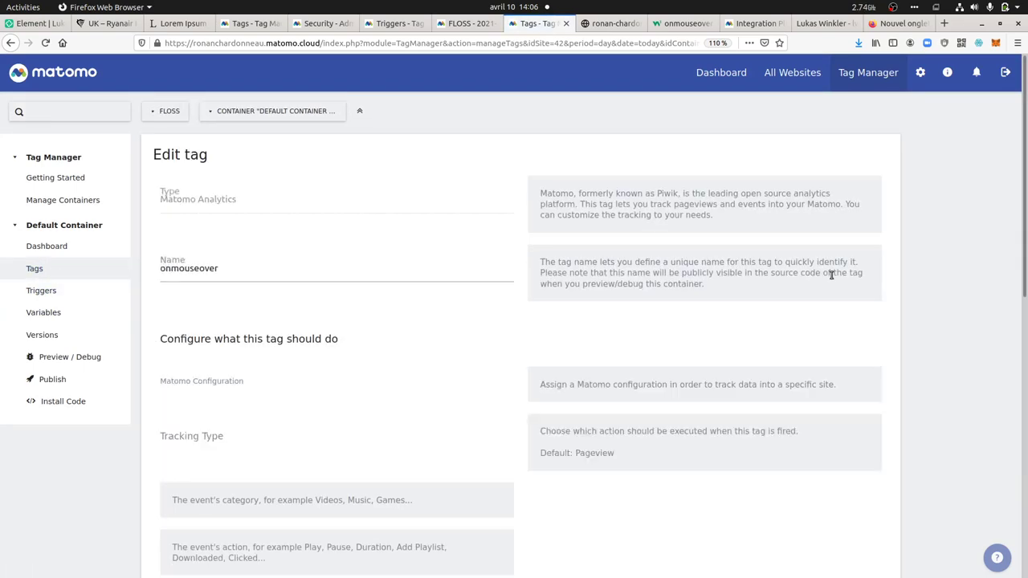
pyautogui.scroll(-8, 425, 350)
pyautogui.scroll(-4, 425, 351)
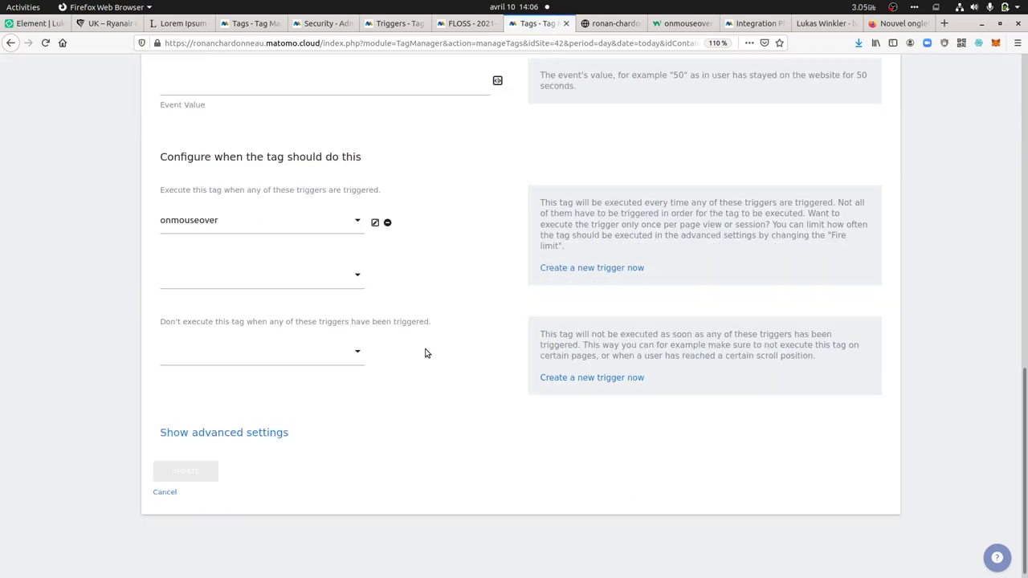
pyautogui.click(271, 427)
pyautogui.scroll(-4, 293, 438)
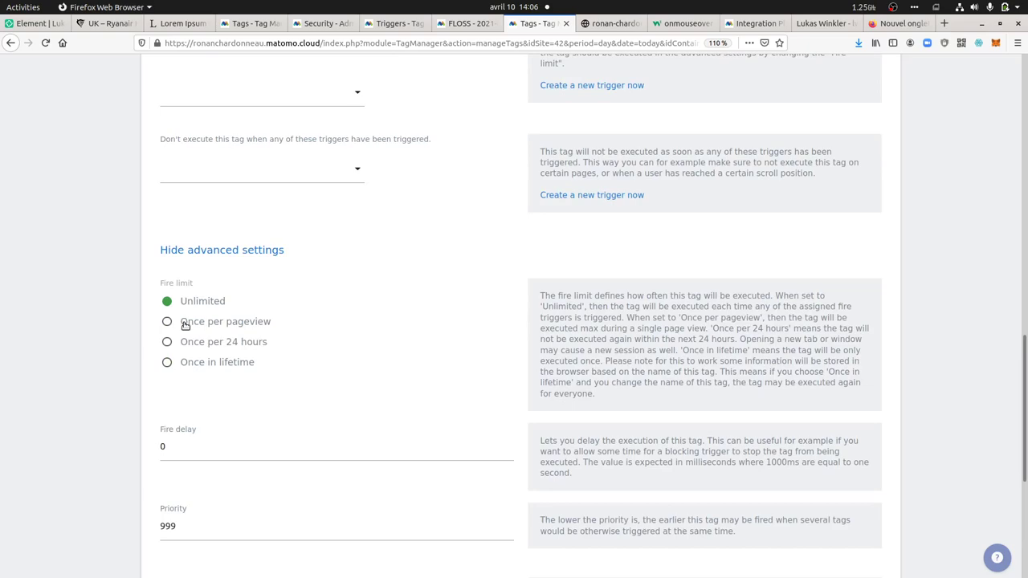
pyautogui.scroll(1, 268, 357)
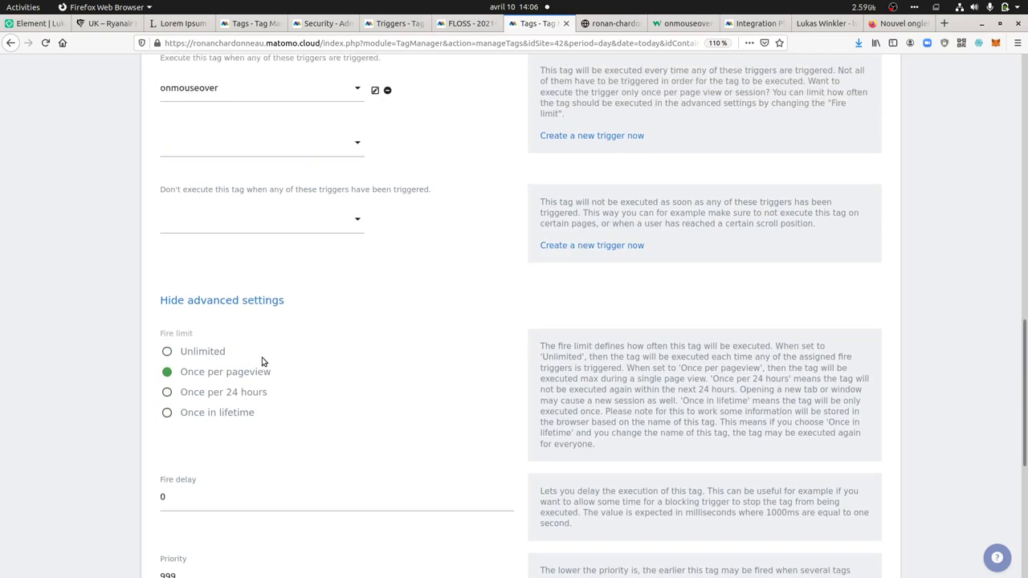
# - Save the onmouseover tag changes and publish the container as version 7 to the Live environment
pyautogui.scroll(-8, 222, 393)
pyautogui.click(185, 466)
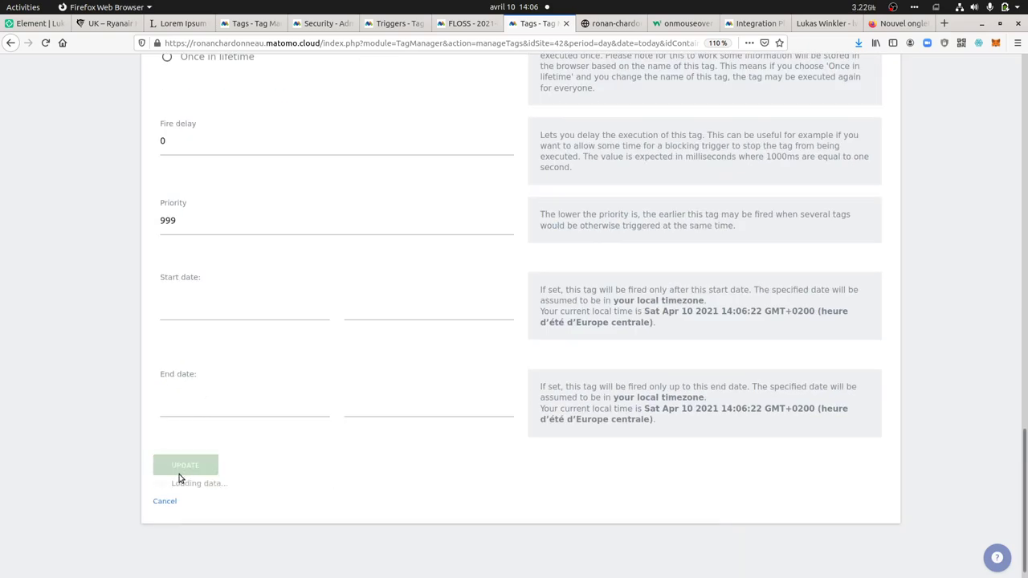
pyautogui.click(602, 152)
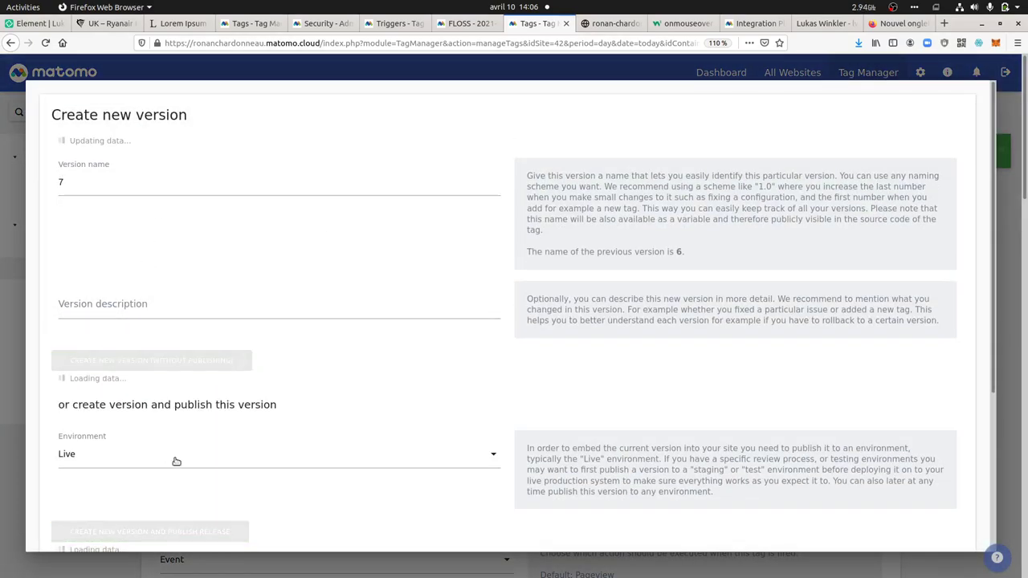
pyautogui.press('Escape')
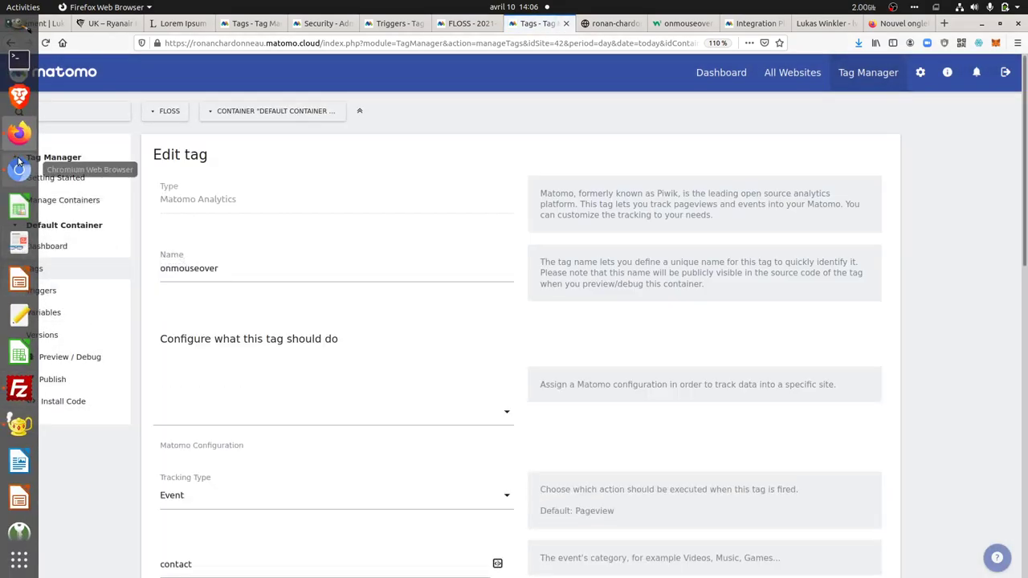
# - Pass the pointer over the address in Chromium, then return to Firefox and expand the latest onmouseover actions in the Visits Log
pyautogui.click(19, 168)
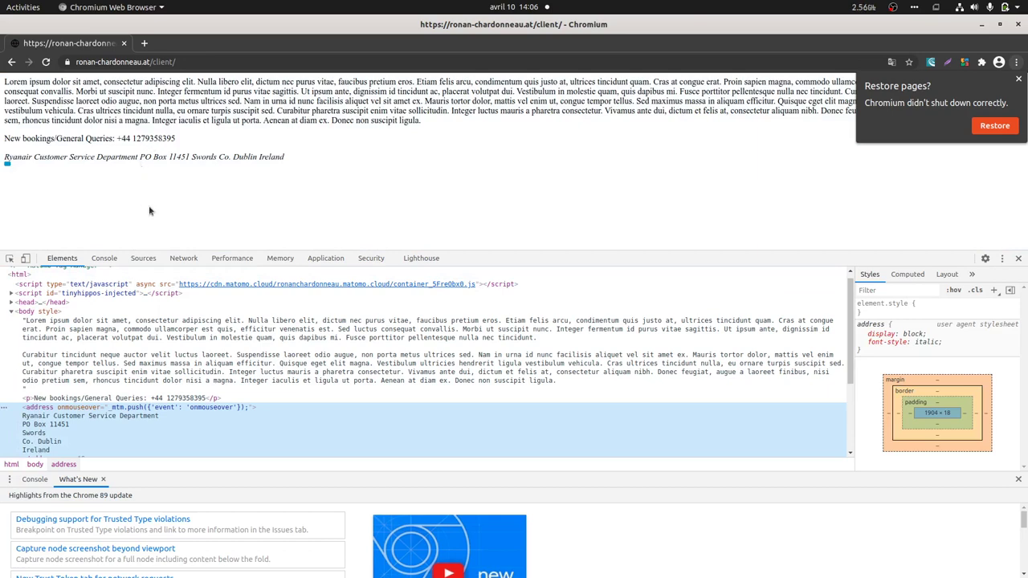
pyautogui.click(19, 134)
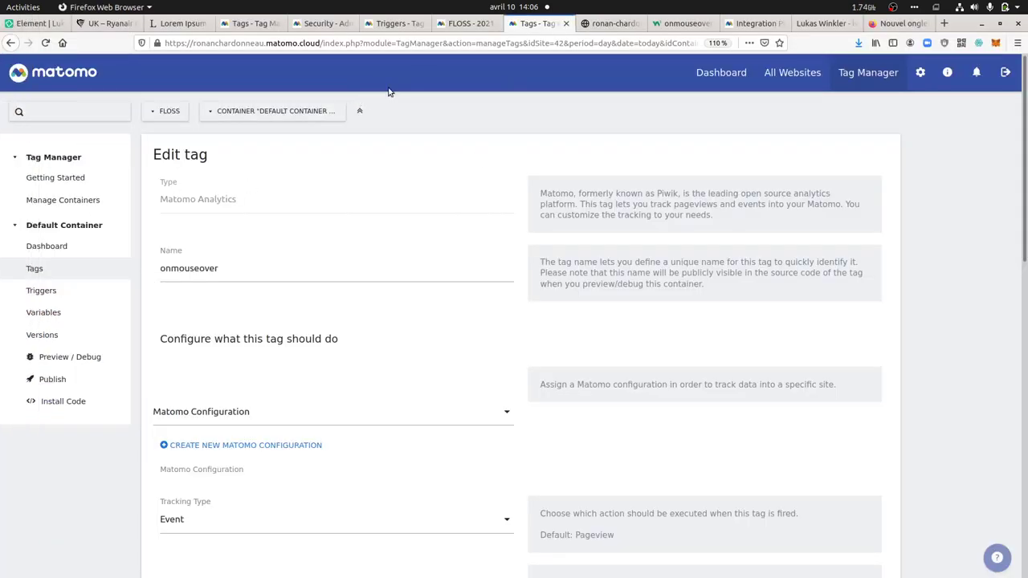
pyautogui.hotkey('ctrl', 'pageup')
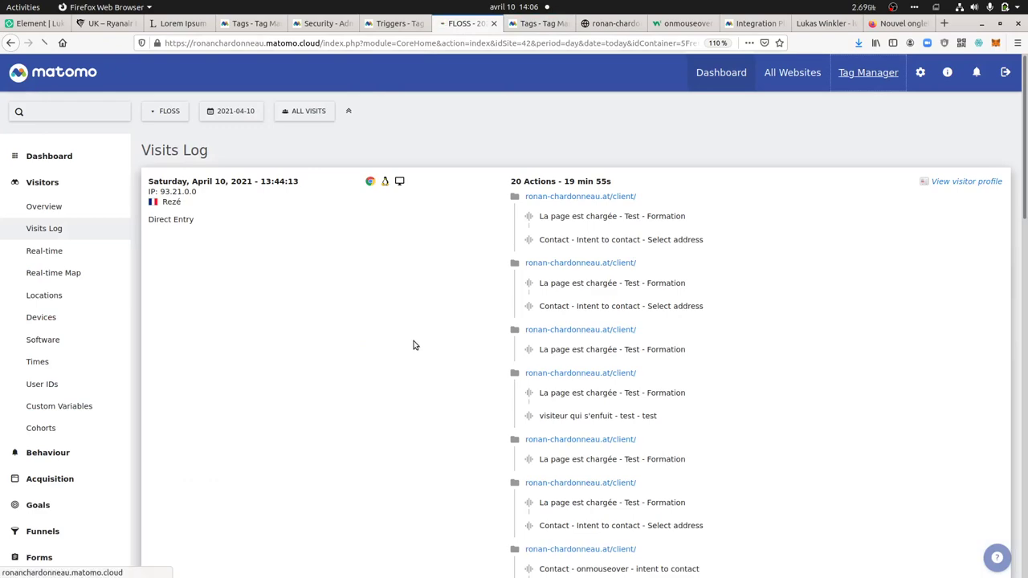
pyautogui.scroll(-3, 569, 419)
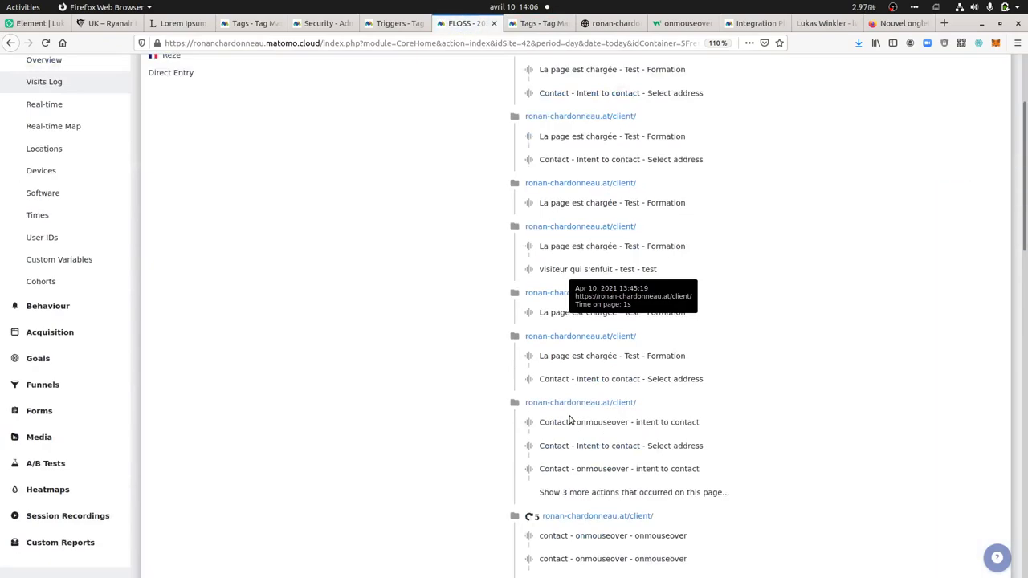
pyautogui.scroll(-8, 569, 419)
pyautogui.scroll(2, 596, 402)
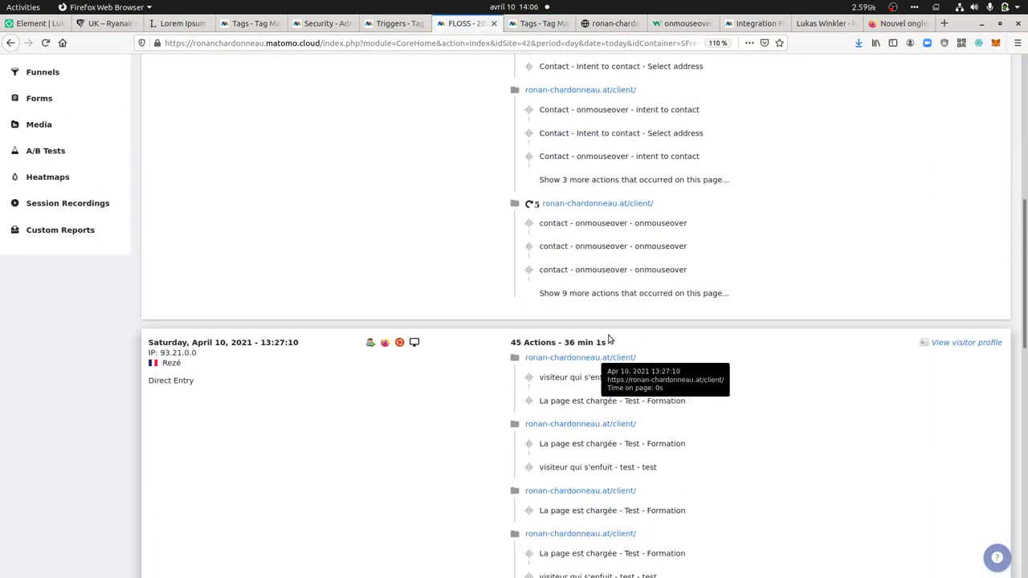
pyautogui.click(627, 294)
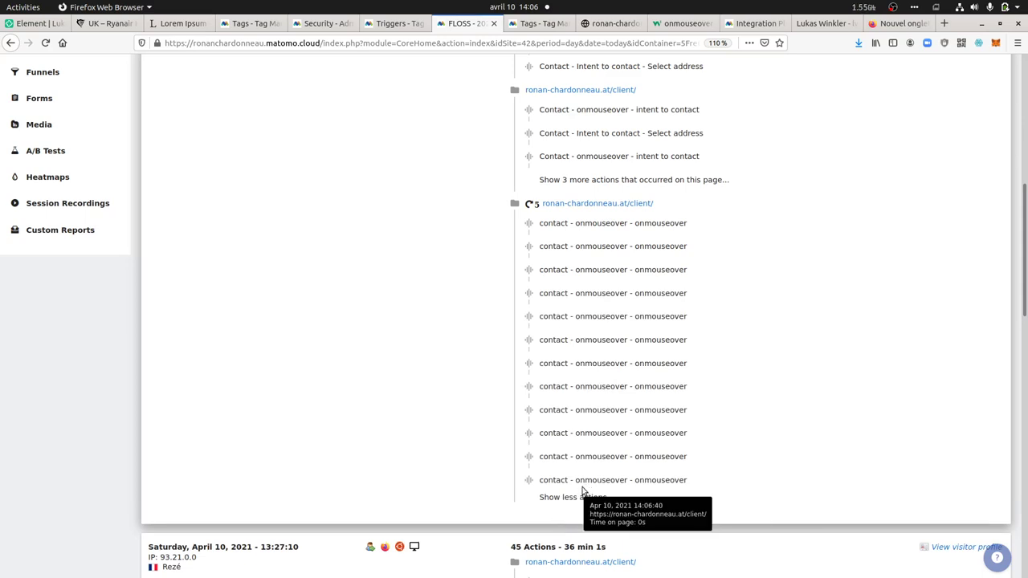
# - Test the address again in Chromium, then reload the Visits Log in Firefox and expand the newest client page's full action list
pyautogui.moveTo(2, 462)
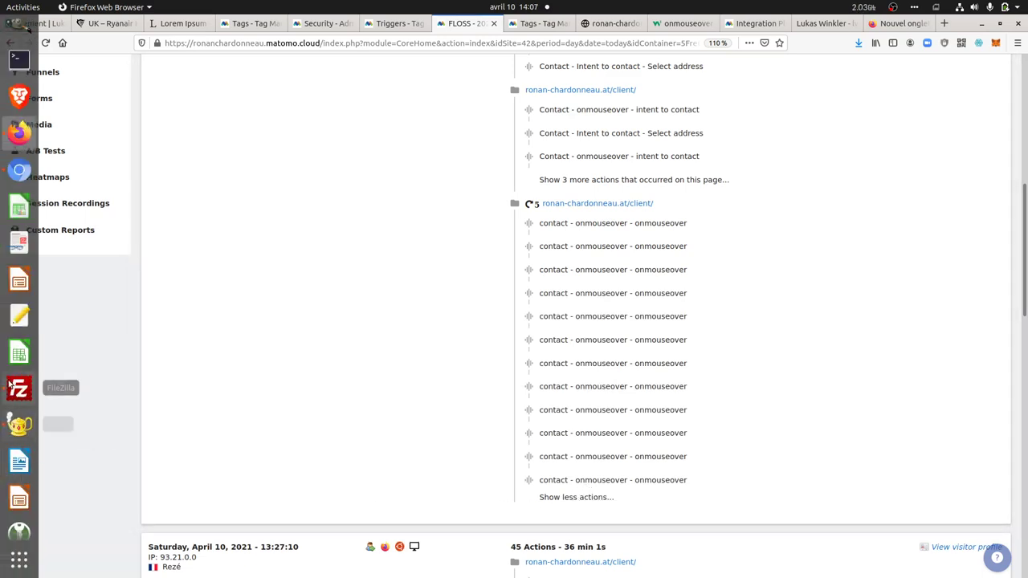
pyautogui.click(17, 171)
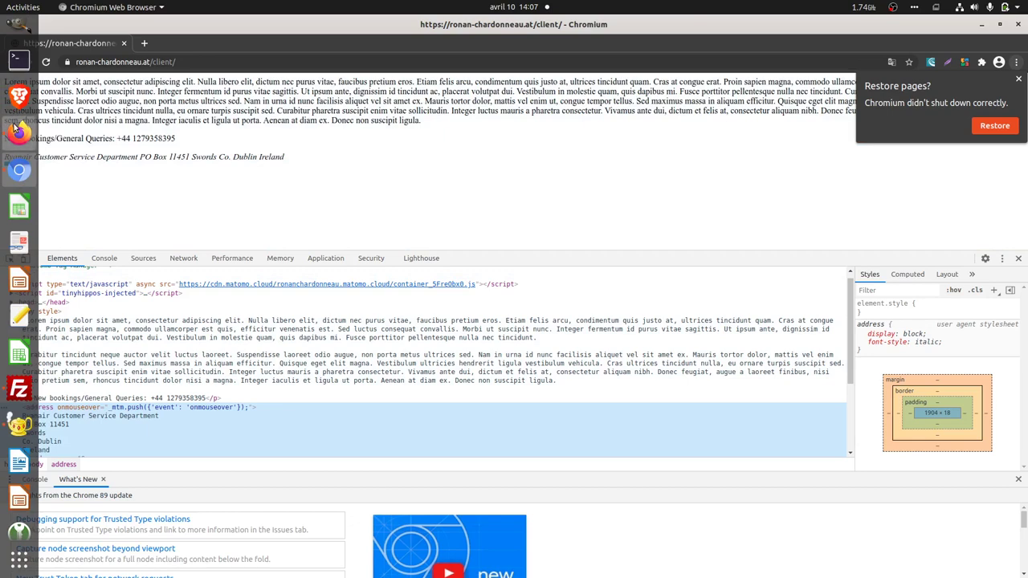
pyautogui.click(17, 129)
pyautogui.press('F5')
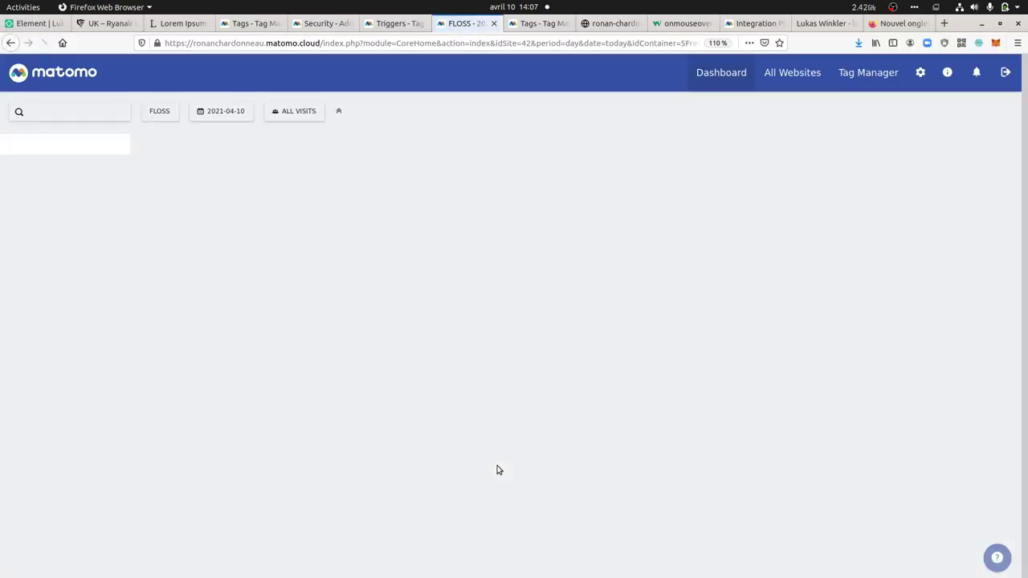
pyautogui.scroll(-10, 522, 474)
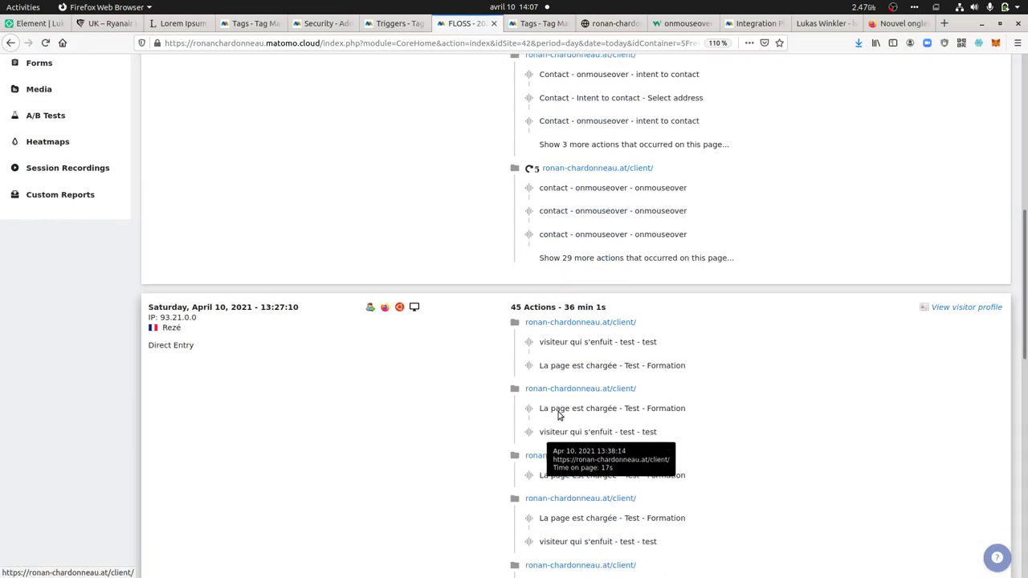
pyautogui.click(623, 257)
pyautogui.scroll(-8, 624, 450)
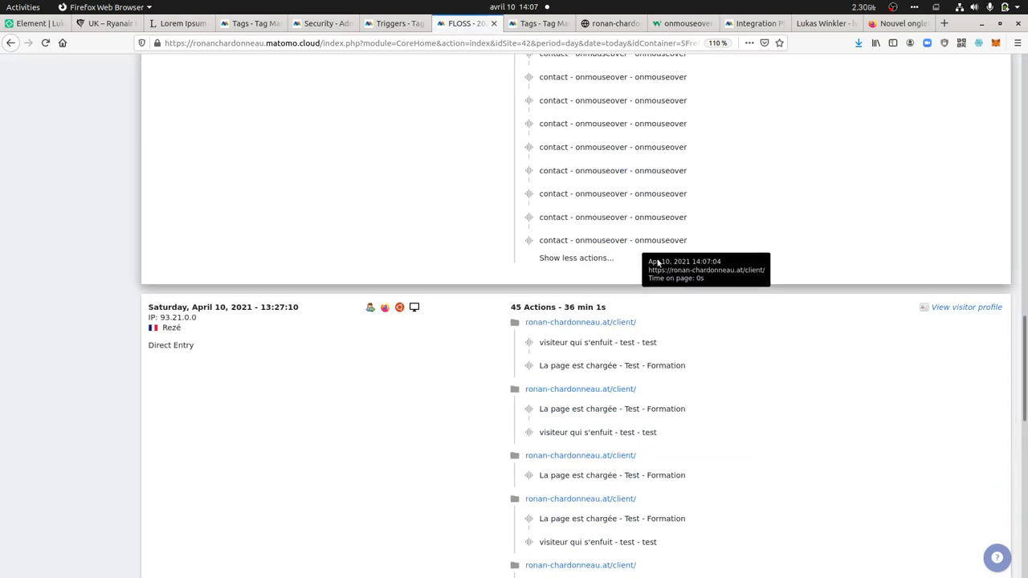
# - Switch to Chromium and retest the address, then review and collapse the expanded onmouseover actions in the Firefox Visits Log
pyautogui.moveTo(2, 354)
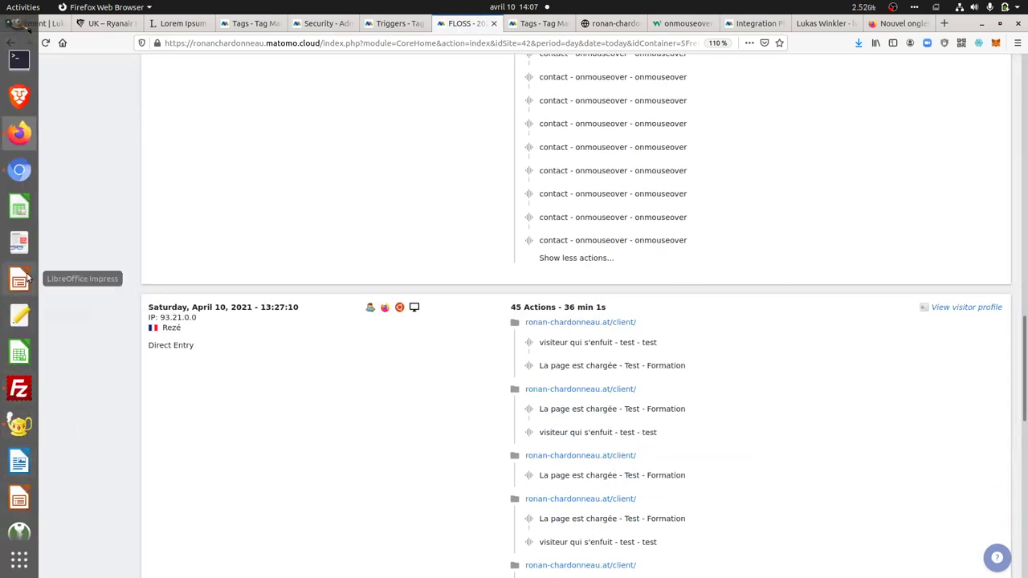
pyautogui.click(19, 170)
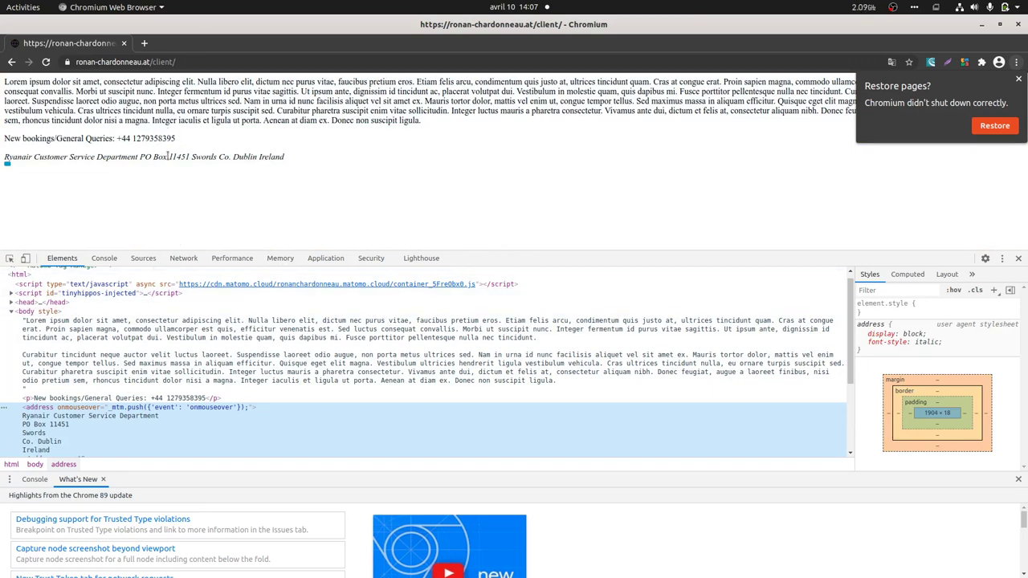
pyautogui.moveTo(7, 161)
pyautogui.click(16, 132)
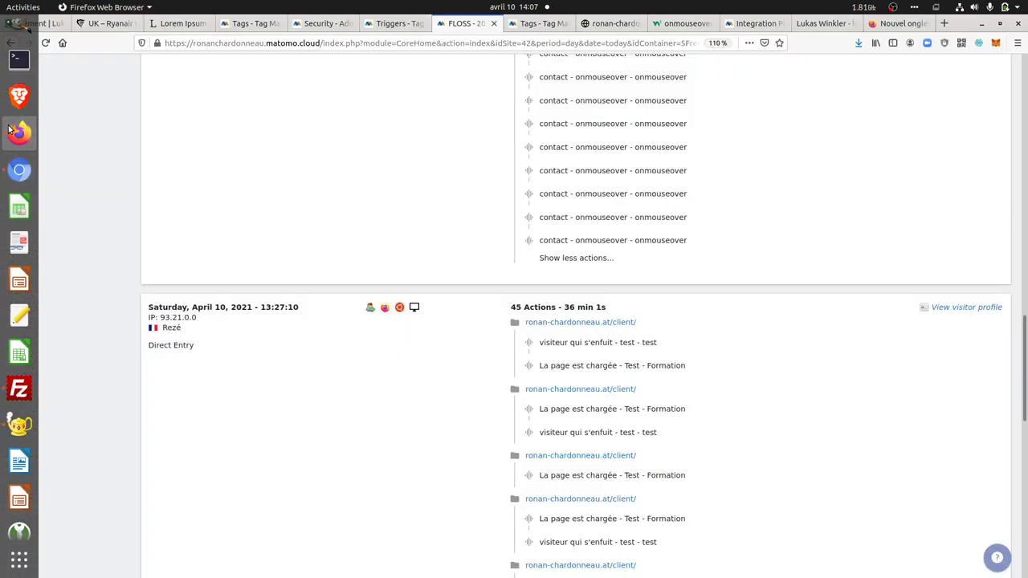
pyautogui.scroll(15, 454, 277)
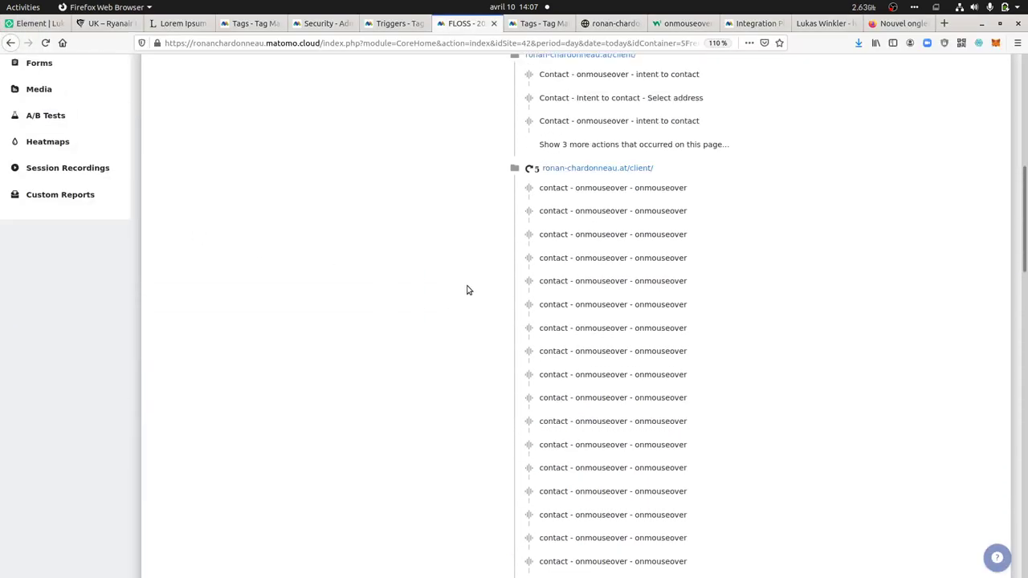
pyautogui.scroll(-15, 485, 319)
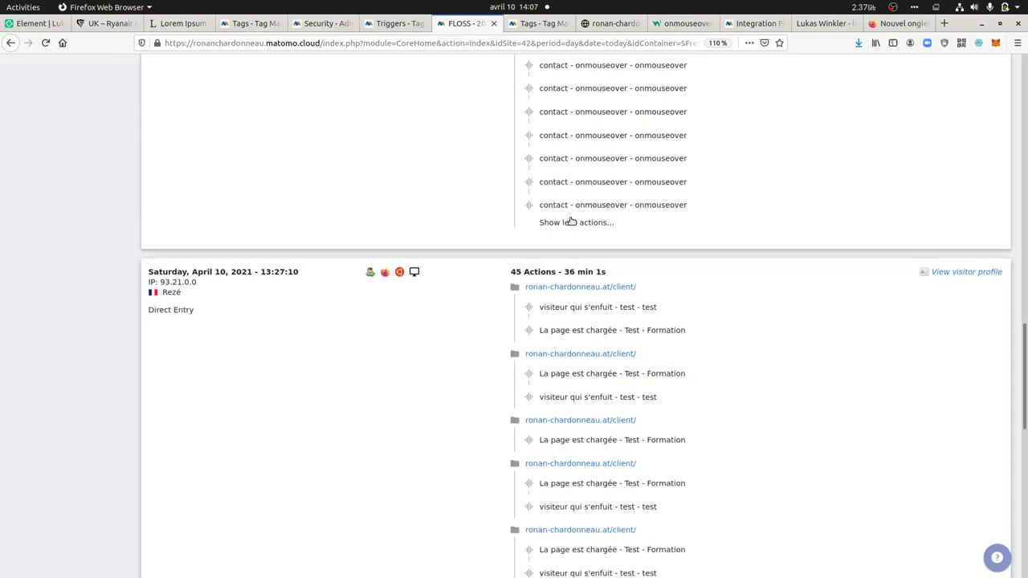
pyautogui.click(569, 224)
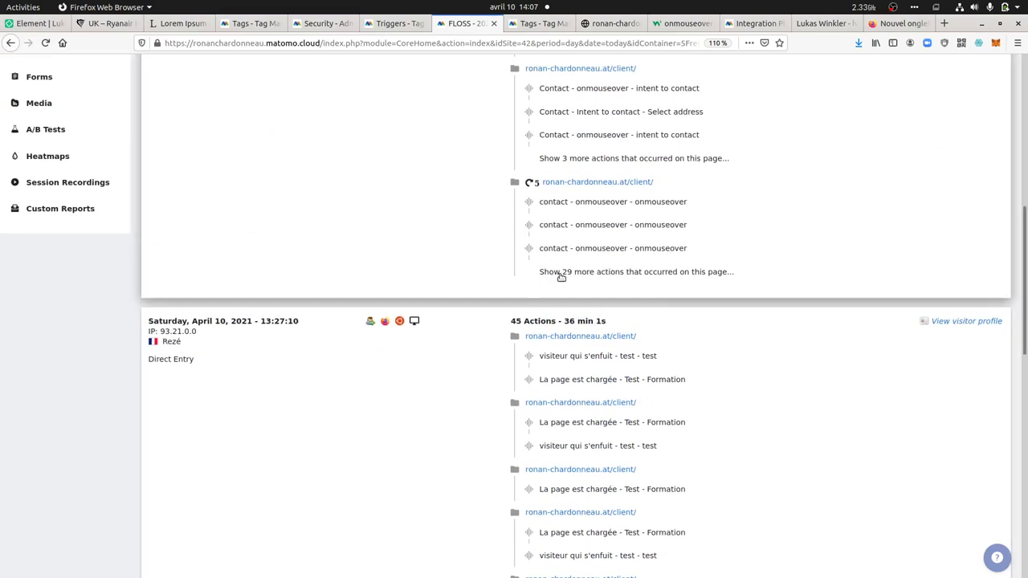
# - Reload the Visits Log, examine the most recent page's onmouseover event and expand the previous client page's remaining actions
pyautogui.press('F5')
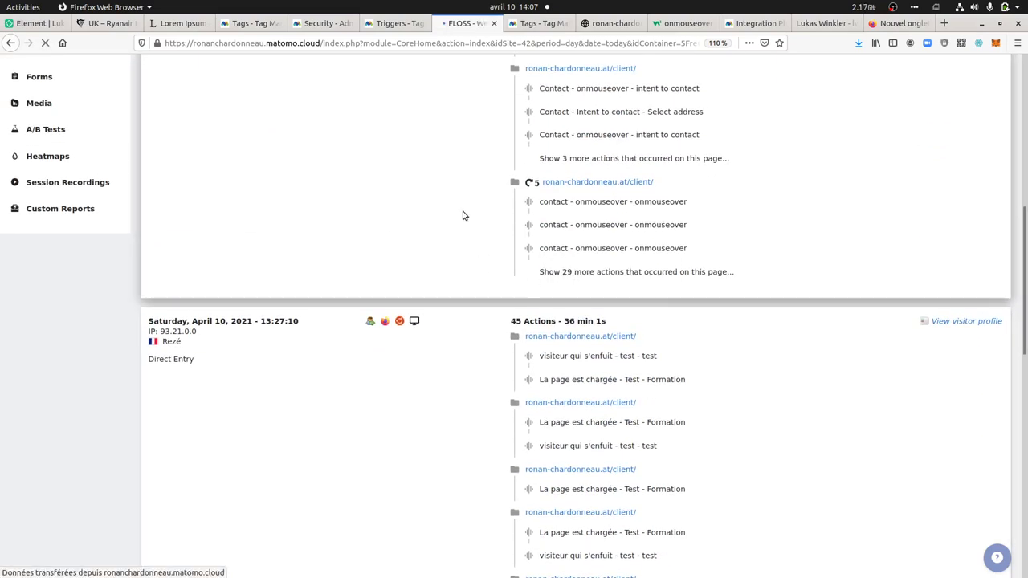
pyautogui.scroll(-15, 462, 363)
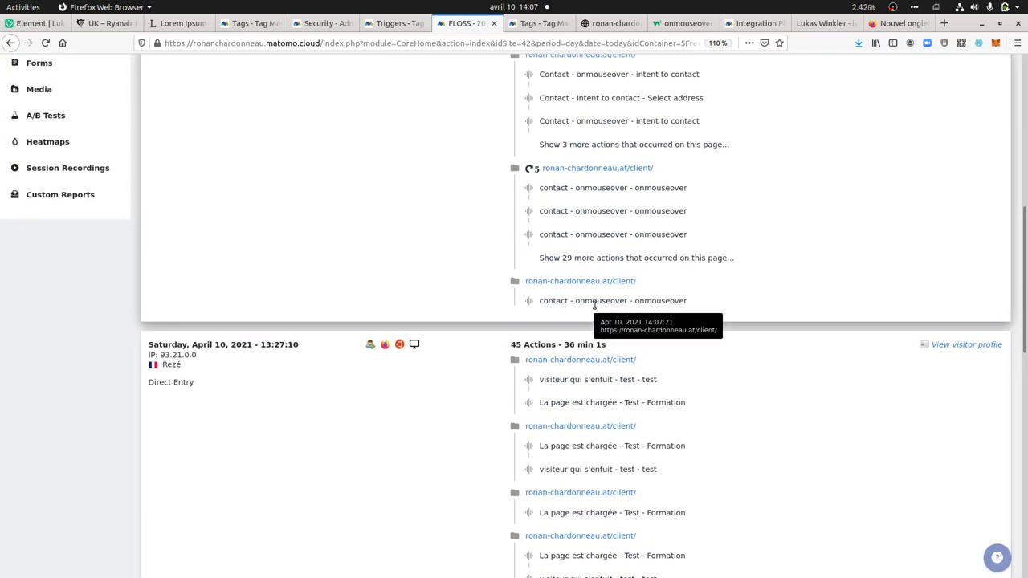
pyautogui.click(563, 262)
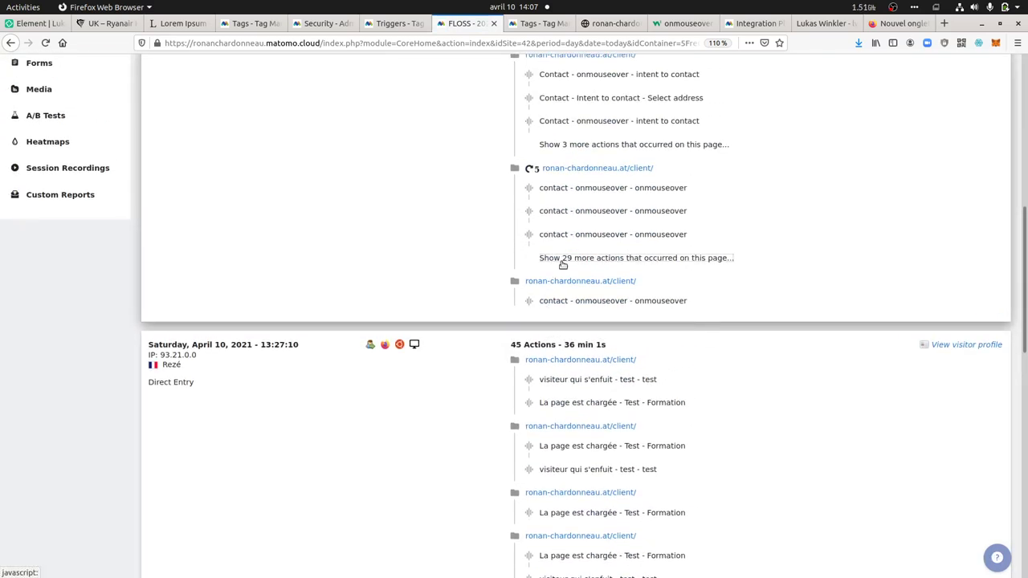
pyautogui.scroll(-10, 564, 386)
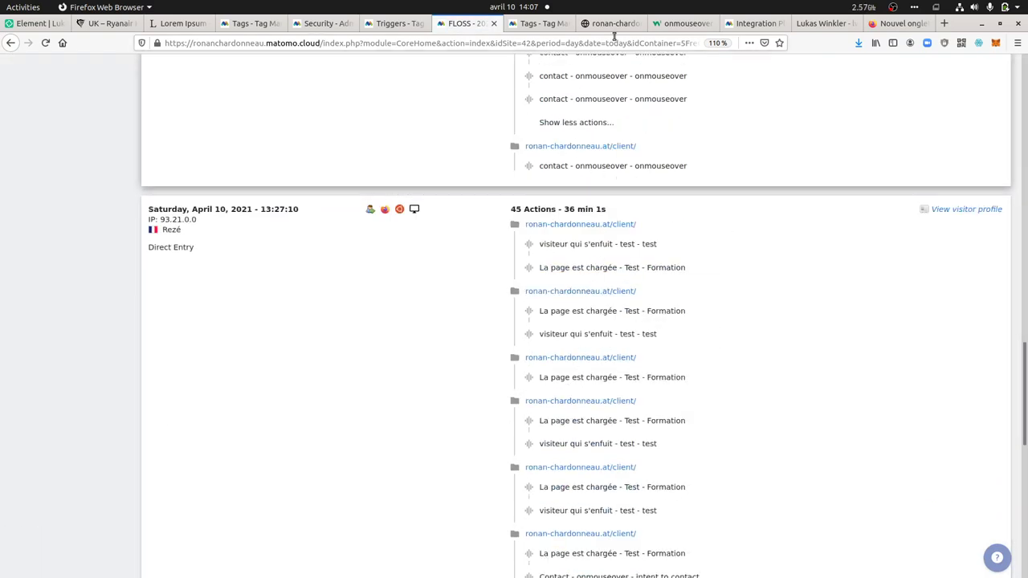
# - Bring up the client page already open in Firefox with the address element inspected
pyautogui.click(606, 25)
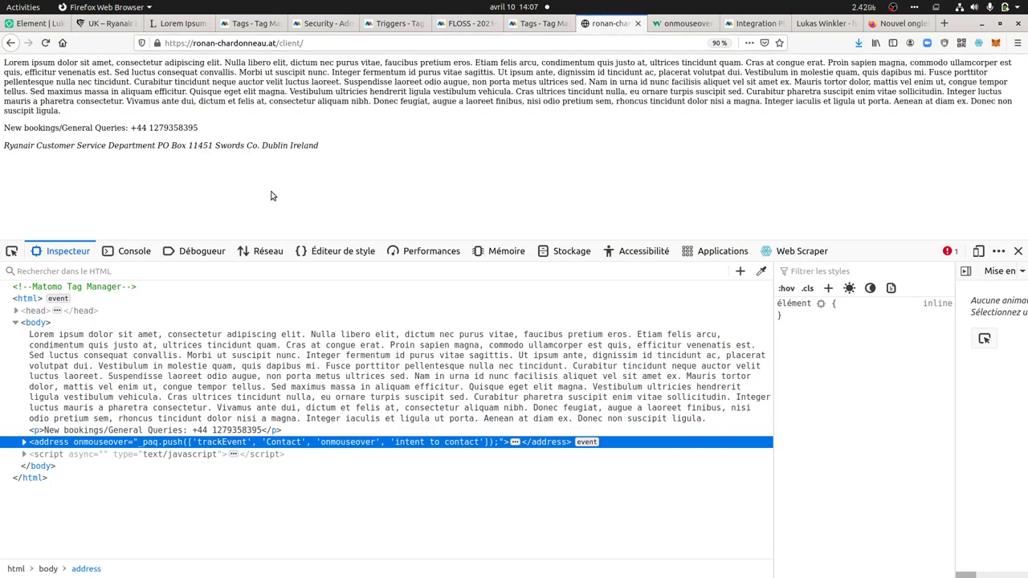